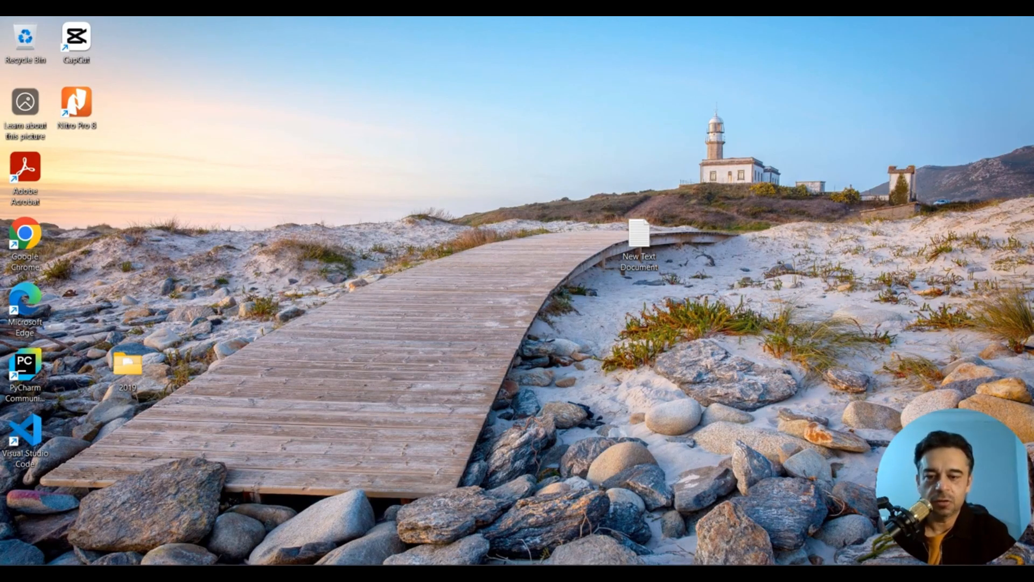
# - Search the Start menu for p6 to find P6 Professional 24 (x64)
pyautogui.press('super')
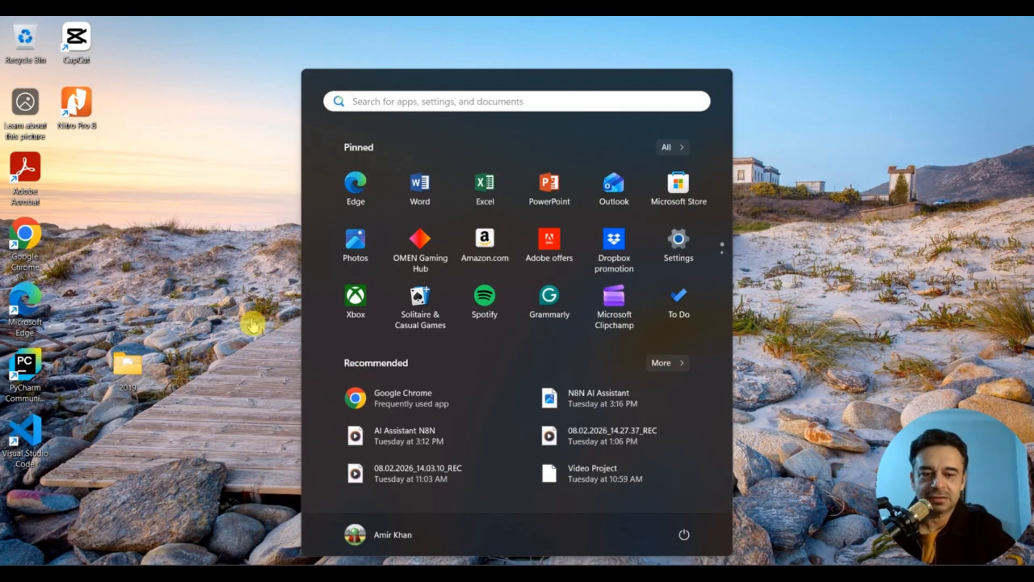
pyautogui.write('p6')
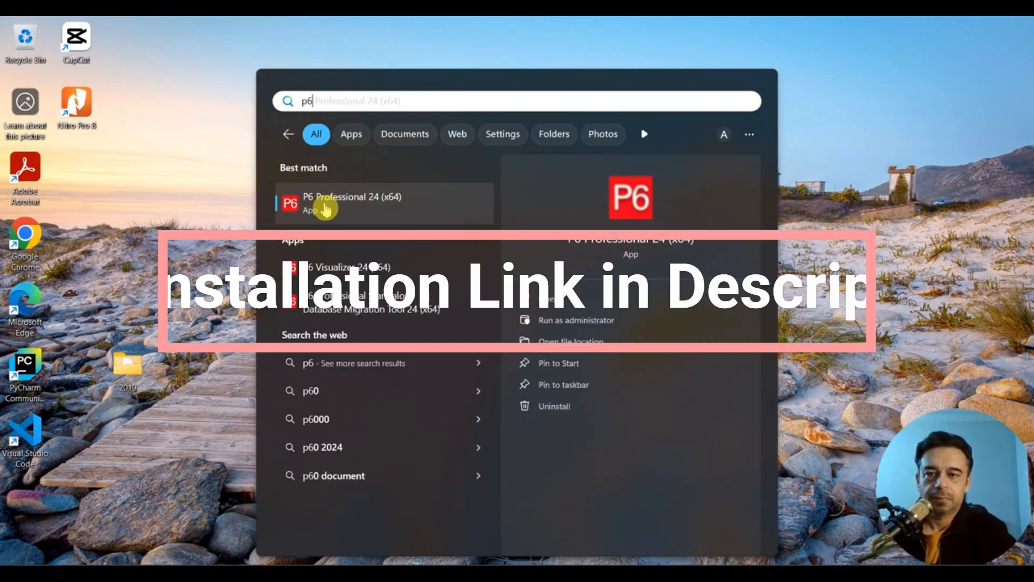
# - Launch P6 Professional 24 (x64) and log in by entering the account password
pyautogui.click(325, 208)
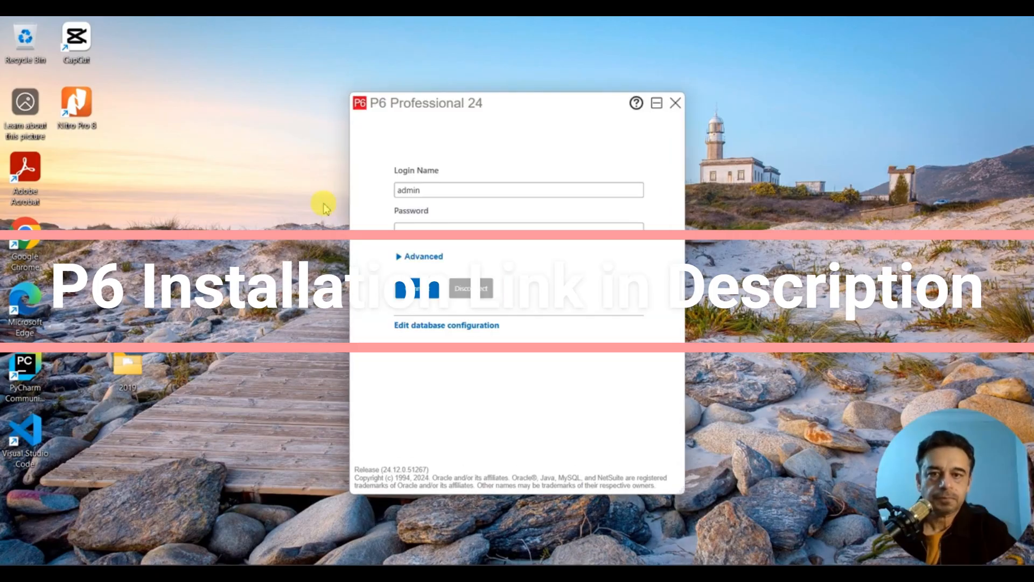
pyautogui.click(455, 228)
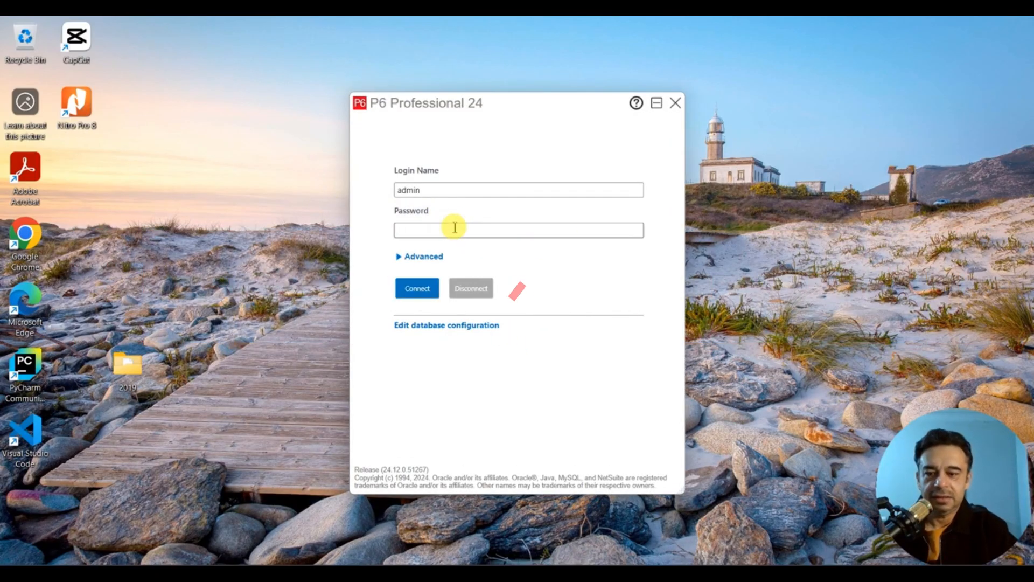
pyautogui.write('admin')
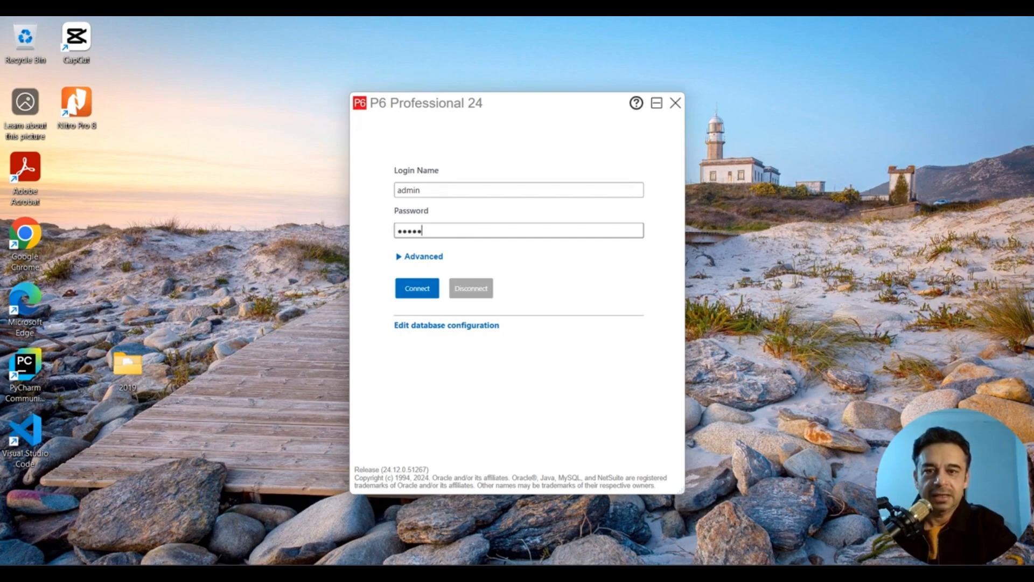
pyautogui.press('Return')
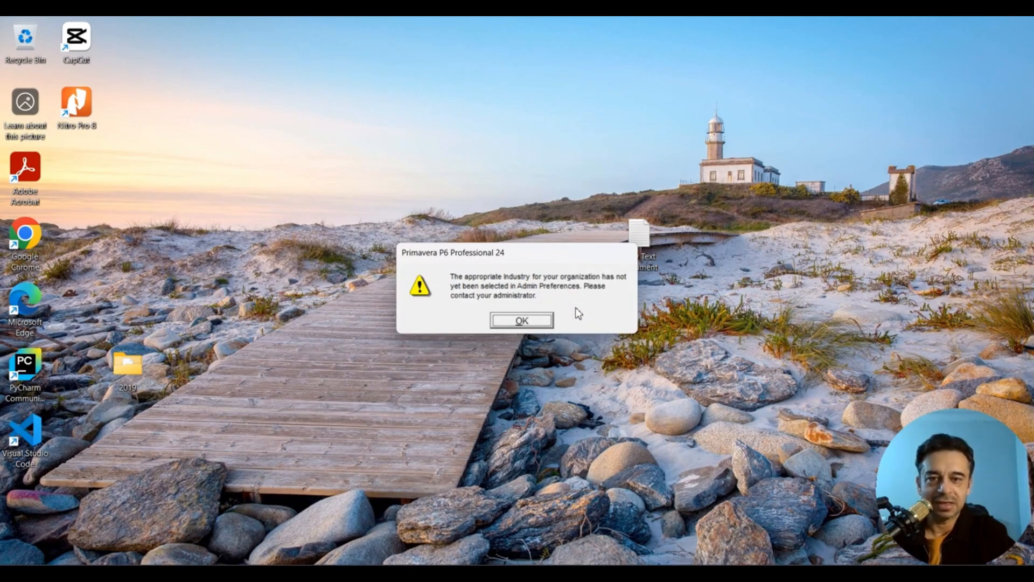
# - Dismiss the warning and set the Admin Preferences industry to Engineering and Construction
pyautogui.click(516, 326)
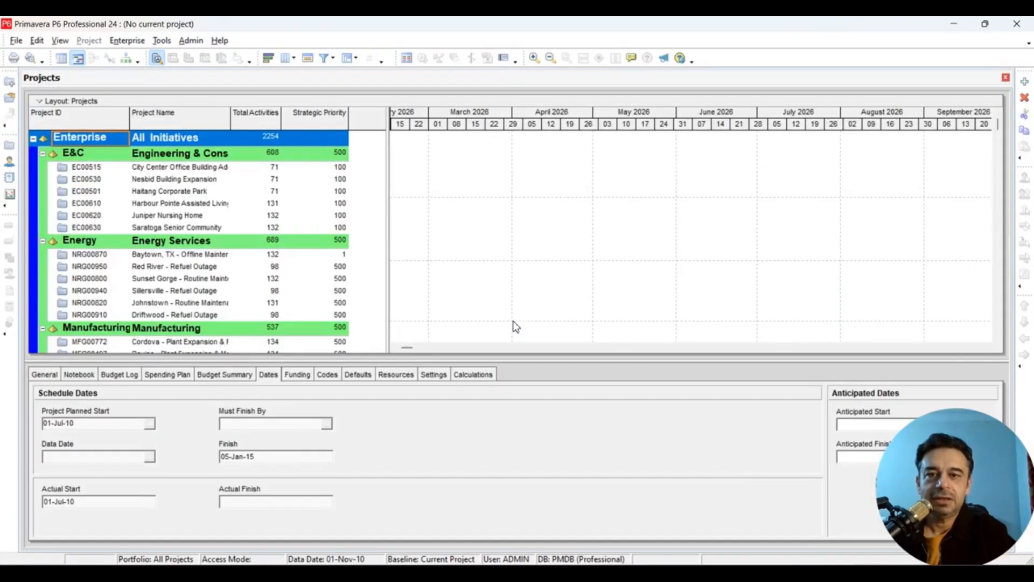
pyautogui.click(452, 237)
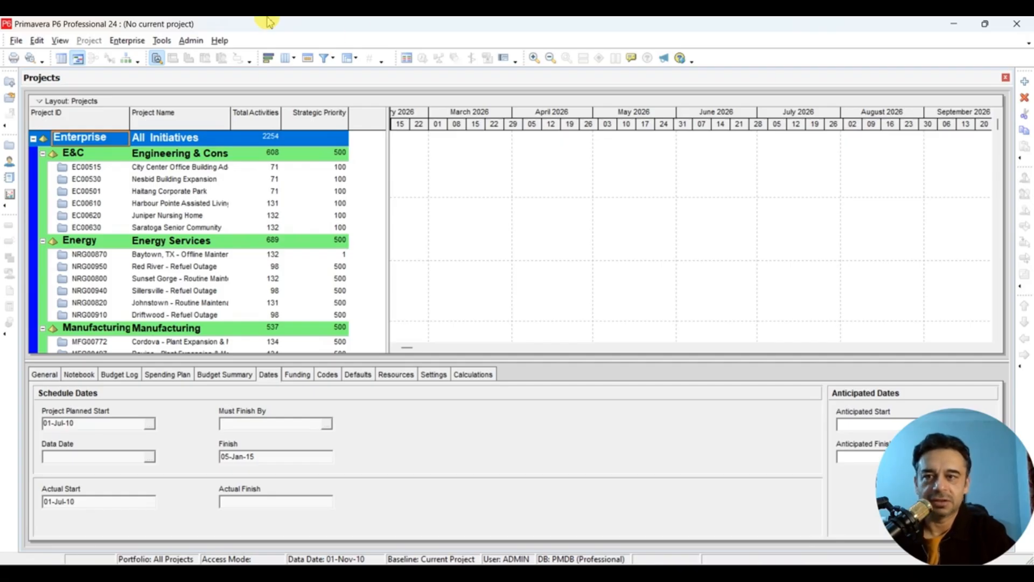
pyautogui.click(190, 42)
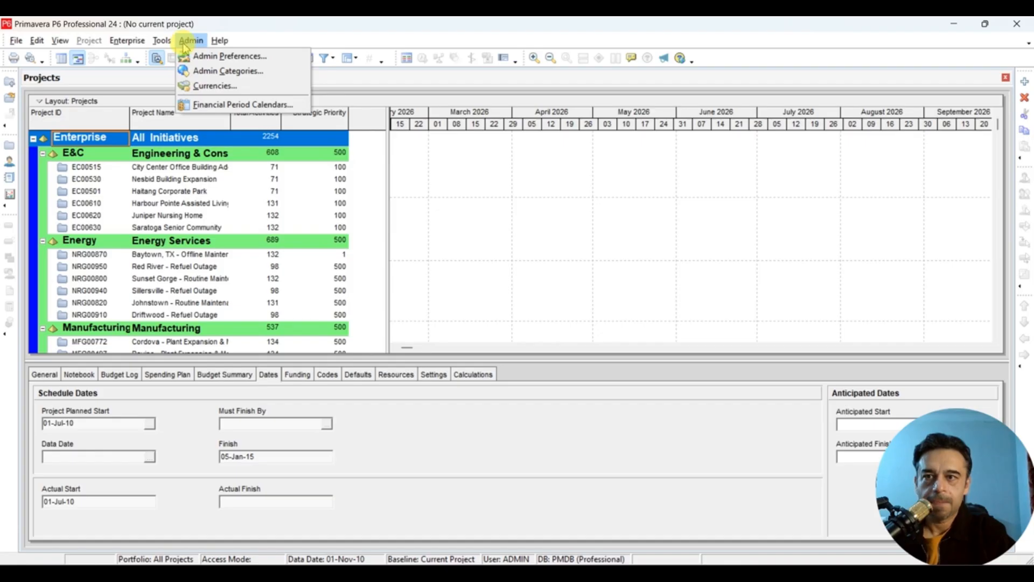
pyautogui.click(207, 58)
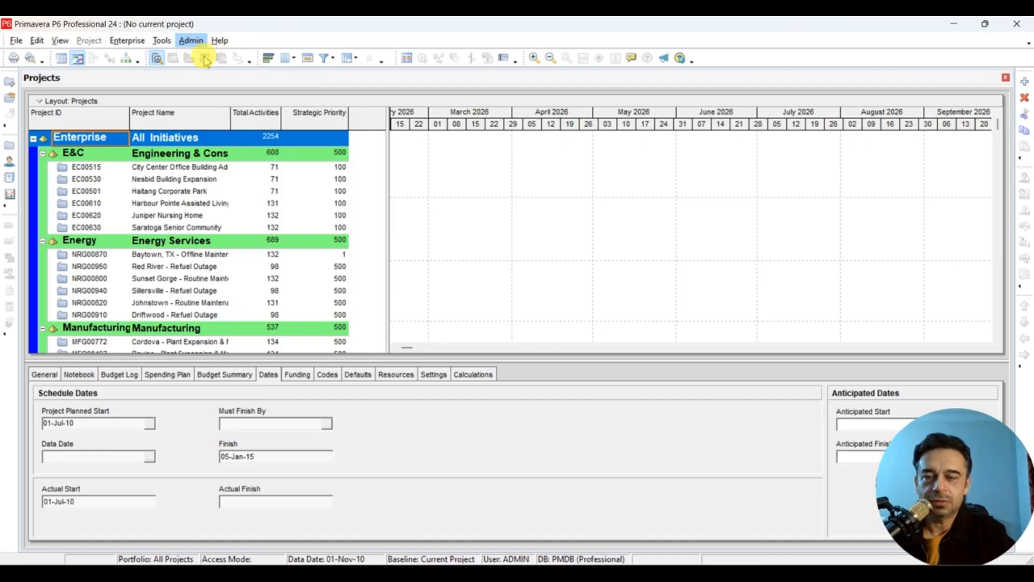
pyautogui.click(304, 294)
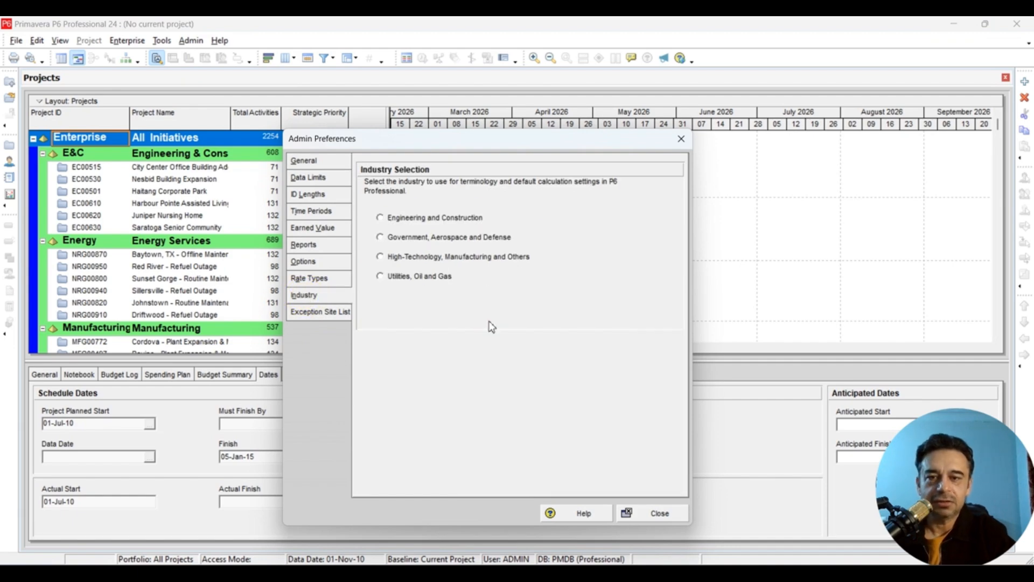
pyautogui.click(381, 219)
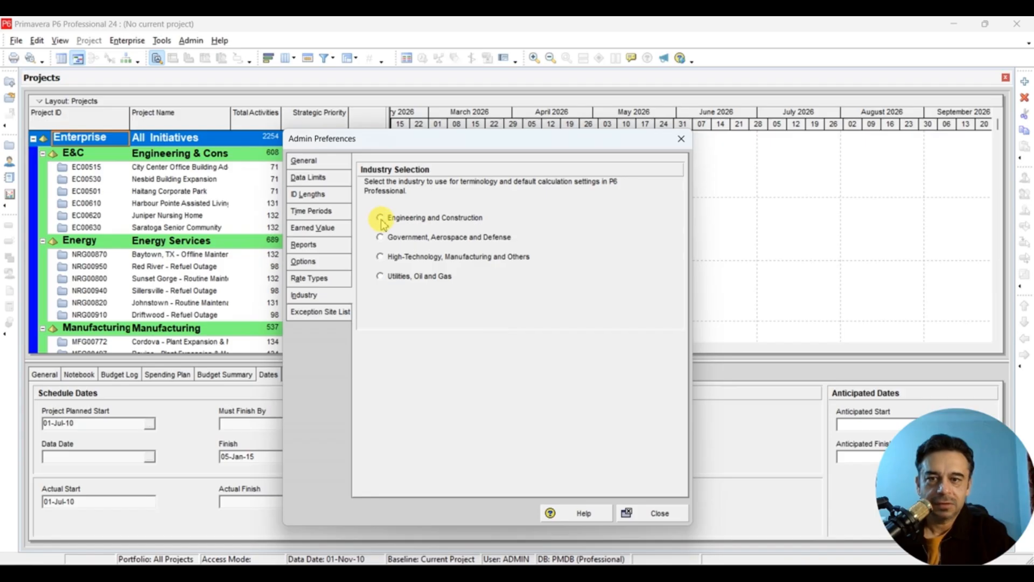
pyautogui.click(380, 218)
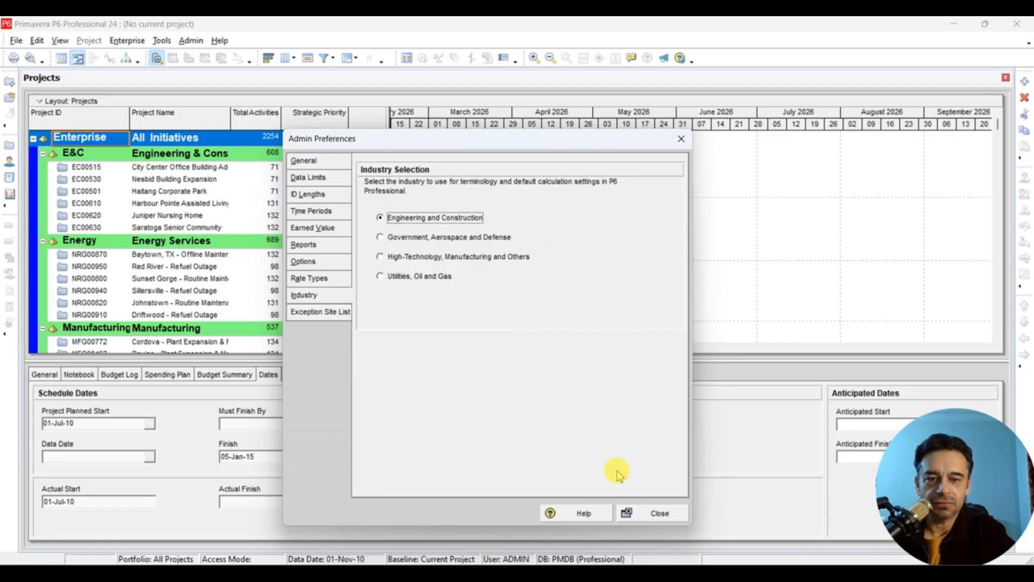
pyautogui.click(646, 517)
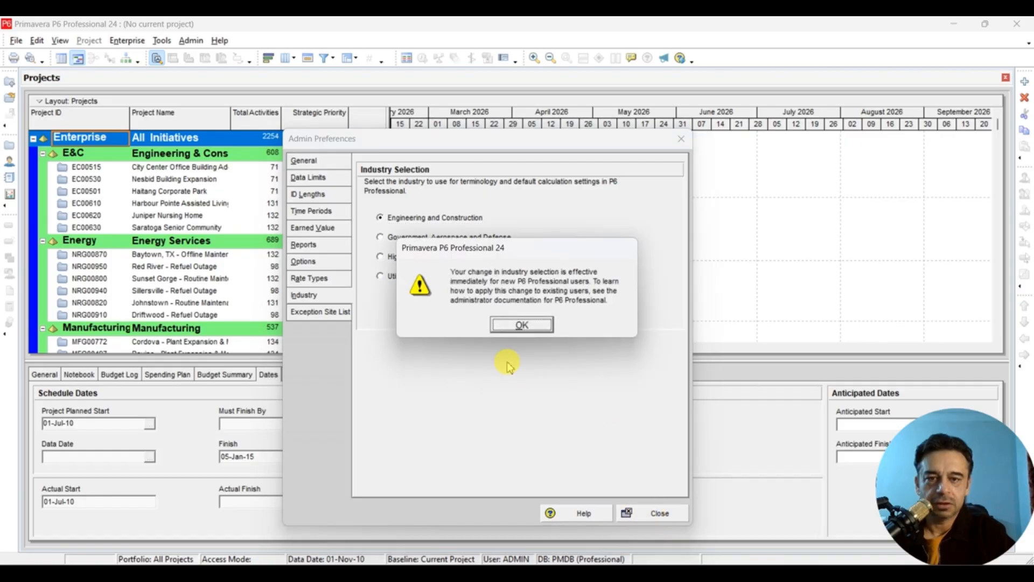
pyautogui.click(522, 324)
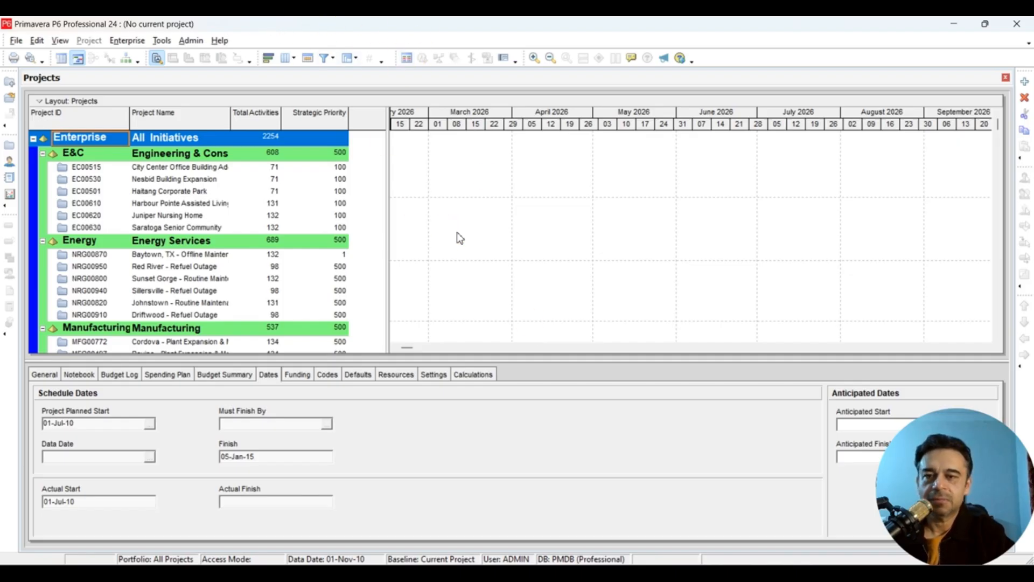
pyautogui.click(127, 43)
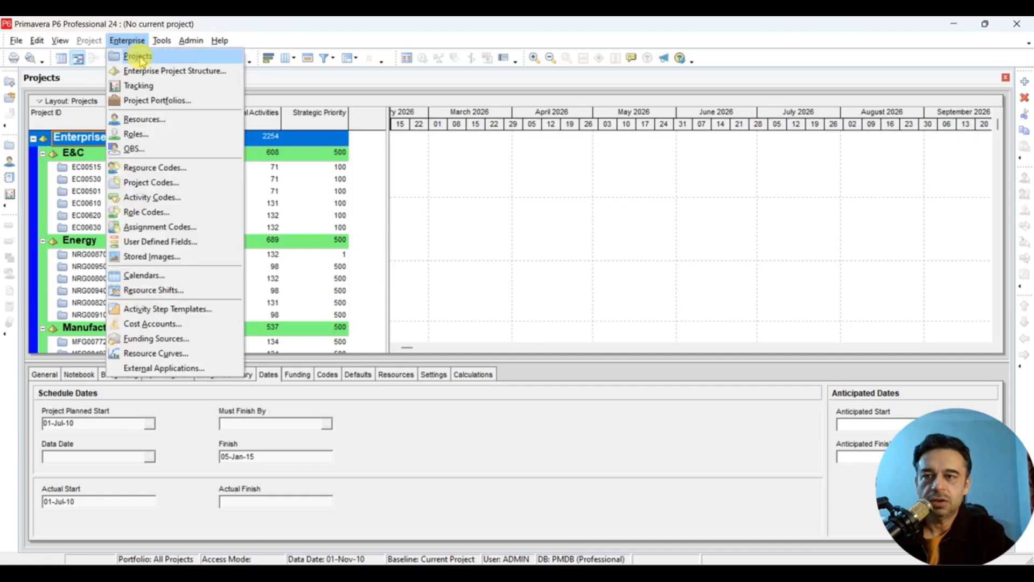
pyautogui.click(139, 57)
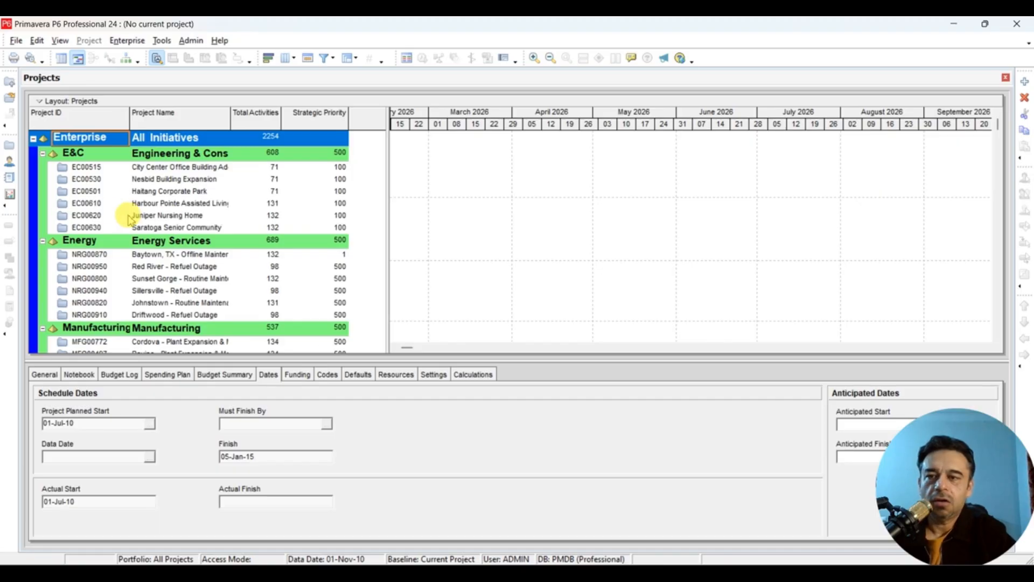
pyautogui.click(154, 193)
pyautogui.rightClick(155, 193)
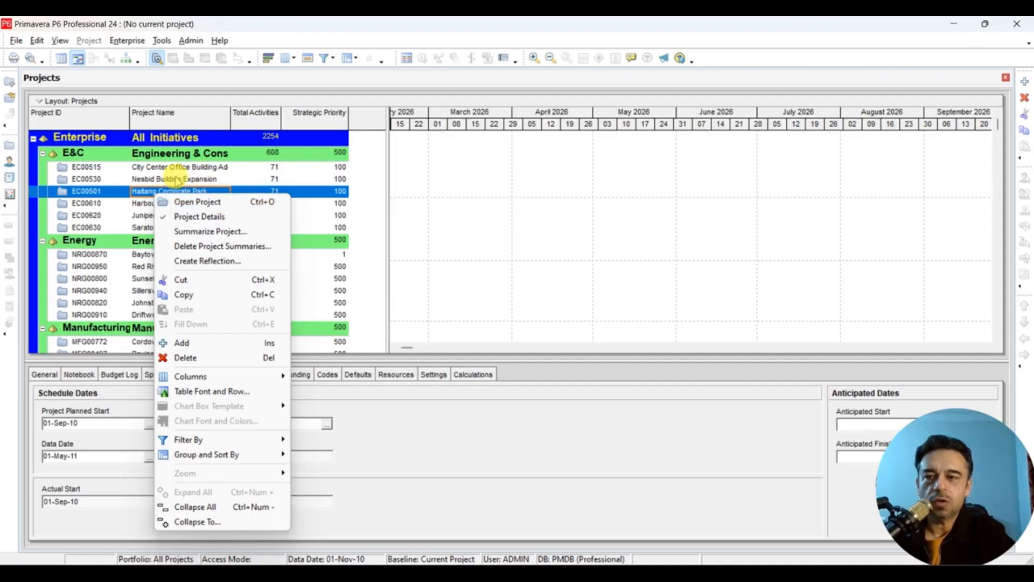
pyautogui.click(159, 186)
pyautogui.click(160, 182)
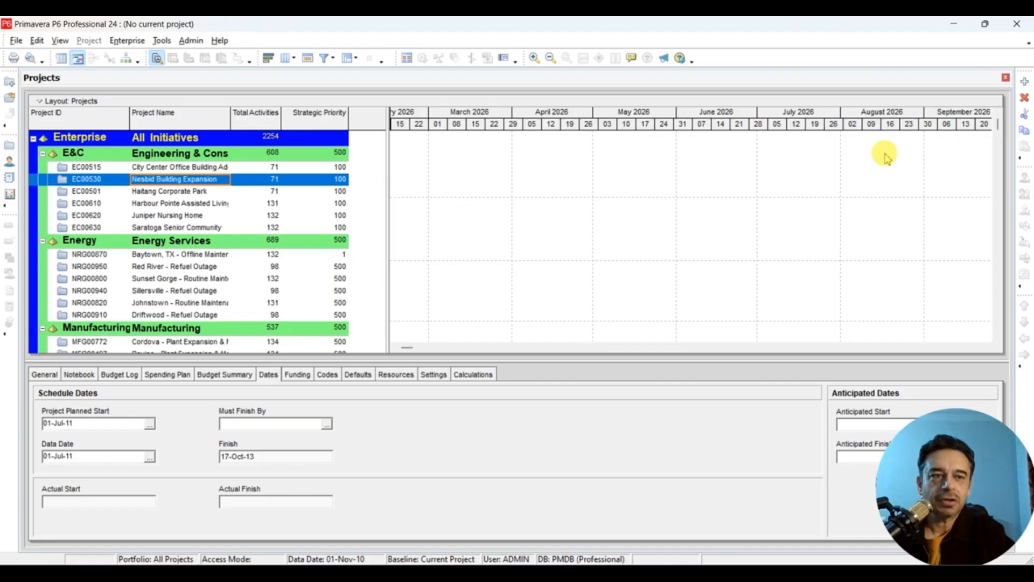
pyautogui.click(1024, 84)
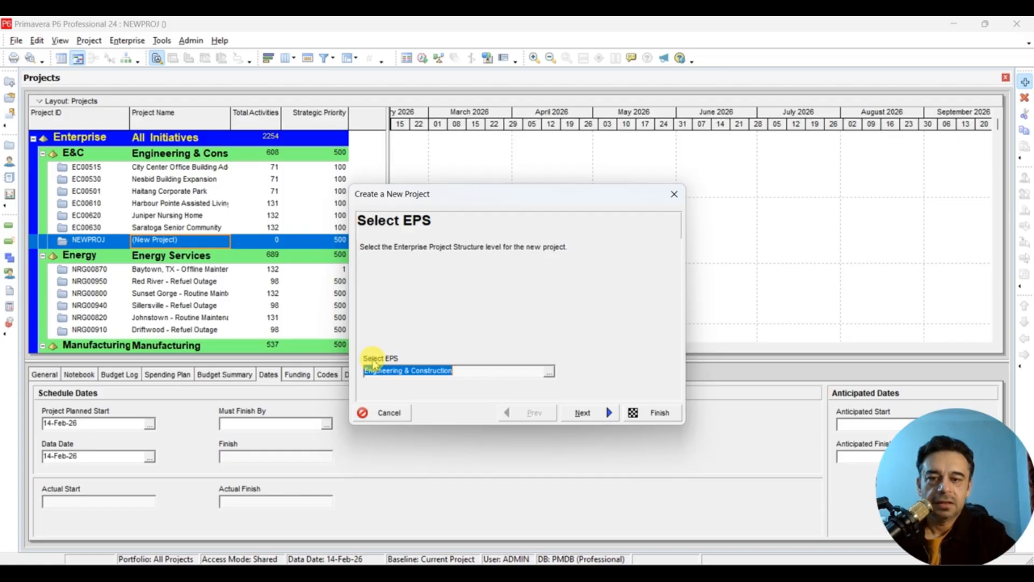
pyautogui.click(548, 373)
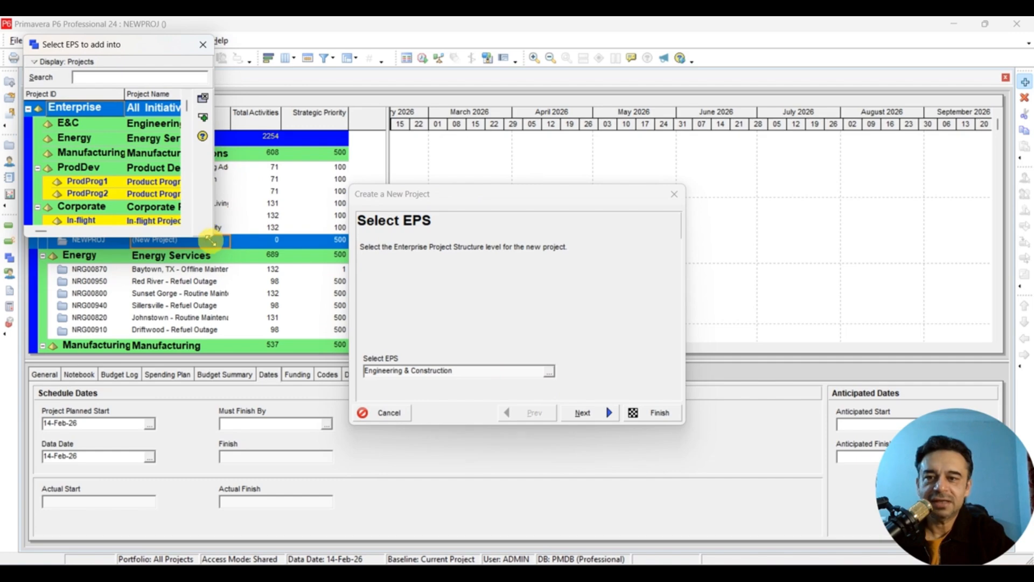
pyautogui.moveTo(212, 237); pyautogui.dragTo(307, 349)
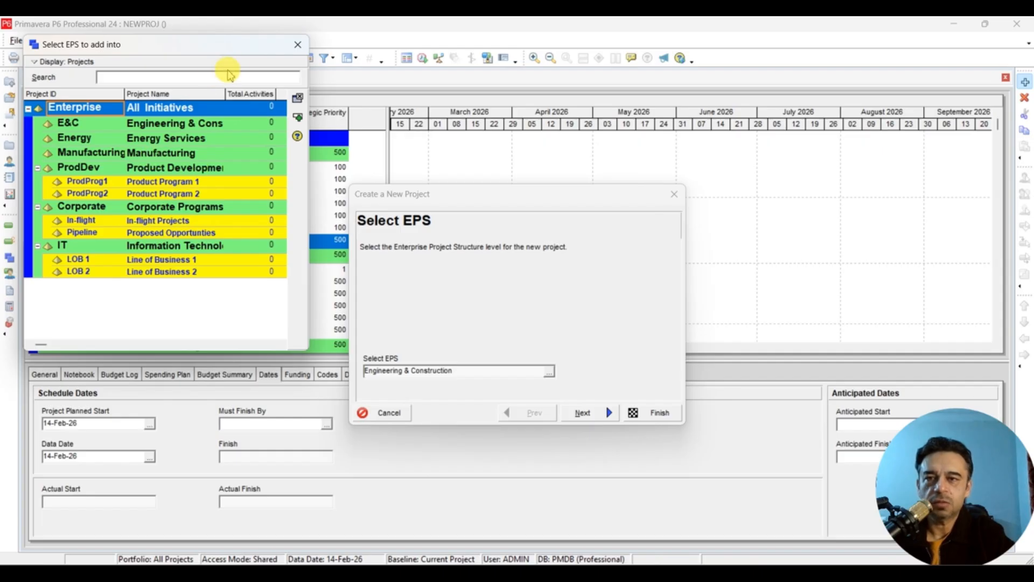
pyautogui.click(298, 46)
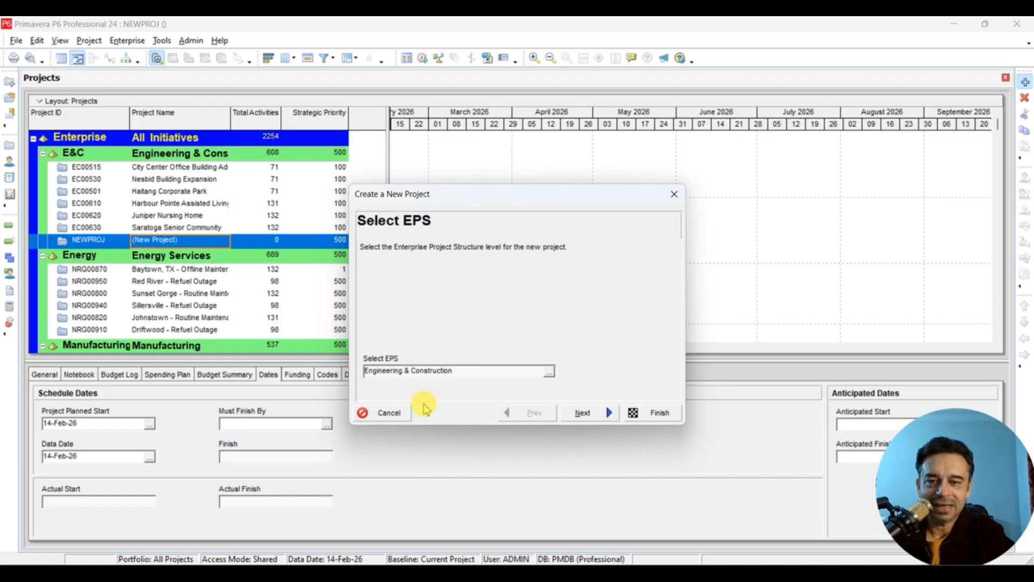
pyautogui.click(388, 412)
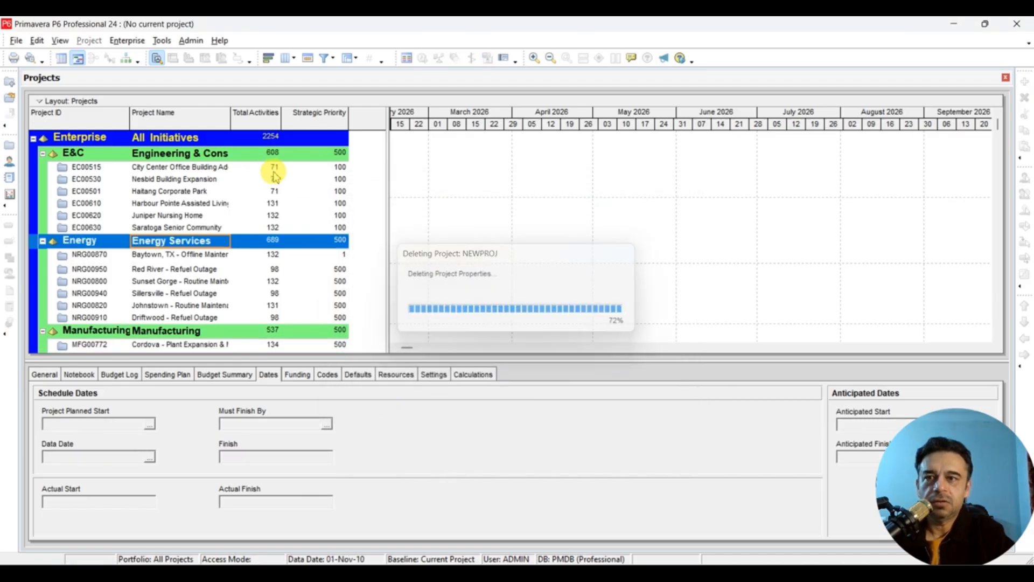
# - Open the Enterprise Project Structure and add a new EPS node
pyautogui.click(142, 42)
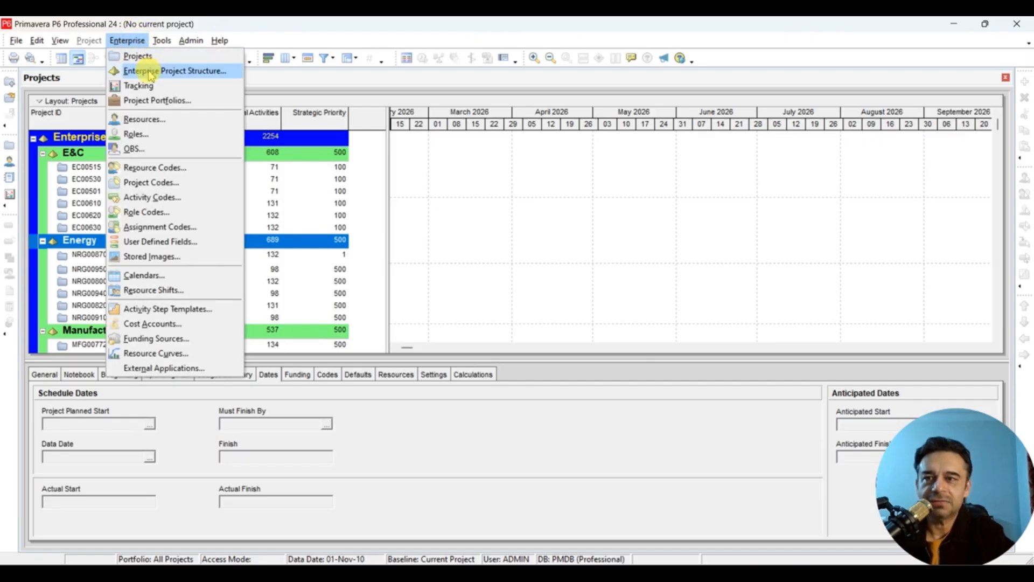
pyautogui.click(187, 78)
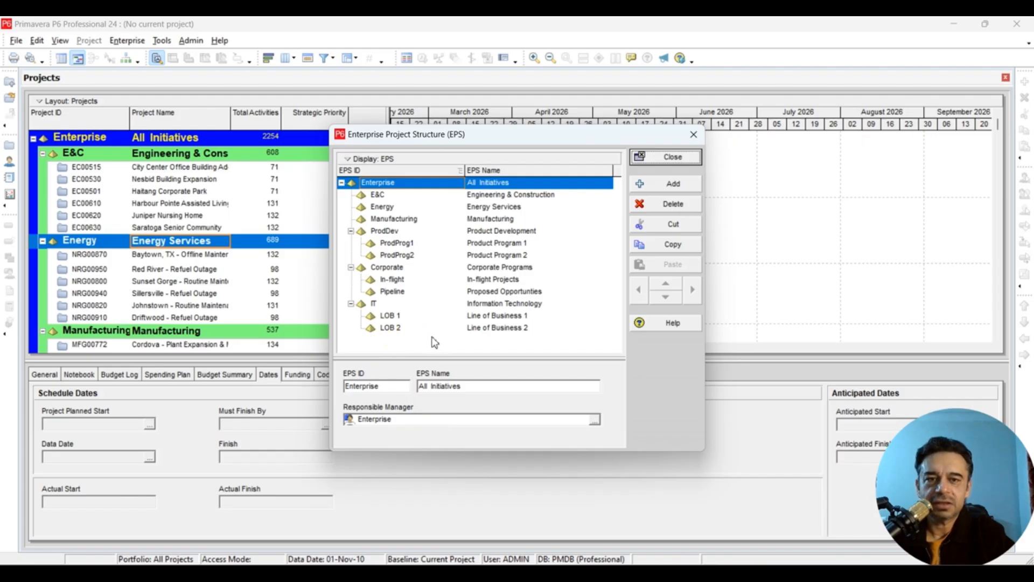
pyautogui.click(653, 190)
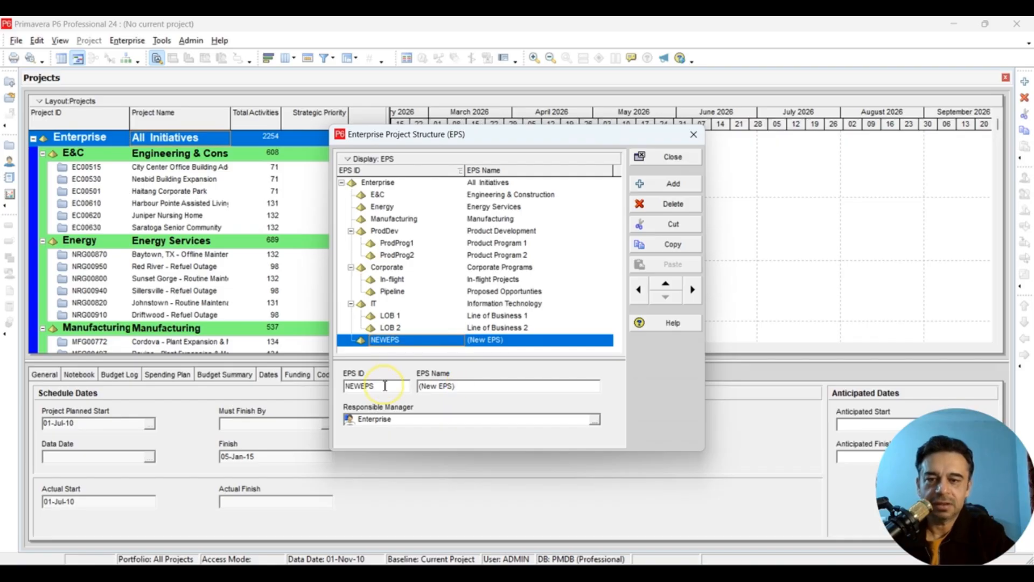
# - Give the new EPS node ID AI and name Artificial Intelligence
pyautogui.doubleClick(385, 386)
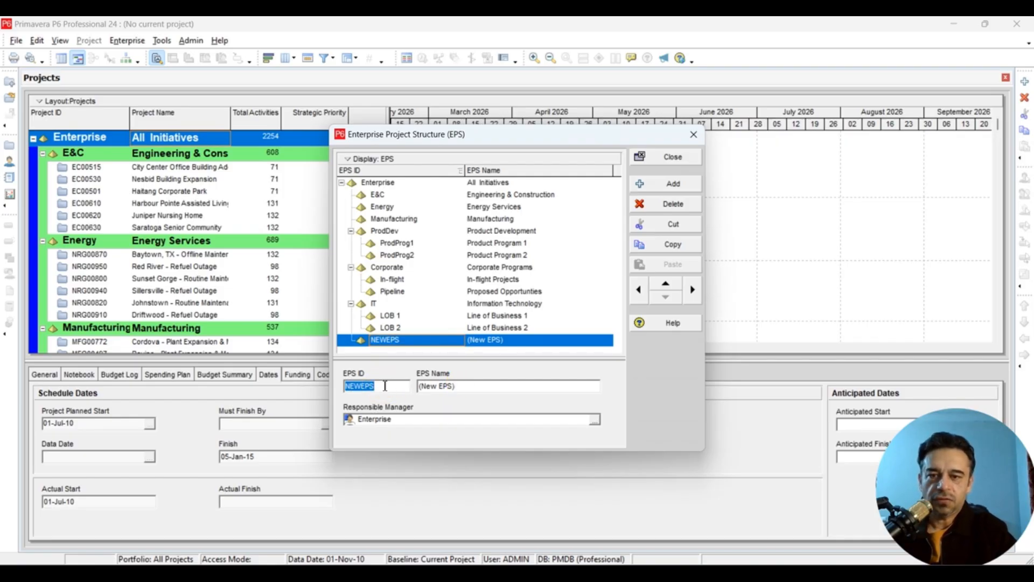
pyautogui.write('AI')
pyautogui.click(468, 385)
pyautogui.doubleClick(468, 385)
pyautogui.press('BackSpace')
pyautogui.press('BackSpace')
pyautogui.press('BackSpace')
pyautogui.press('BackSpace')
pyautogui.press('BackSpace')
pyautogui.press('BackSpace')
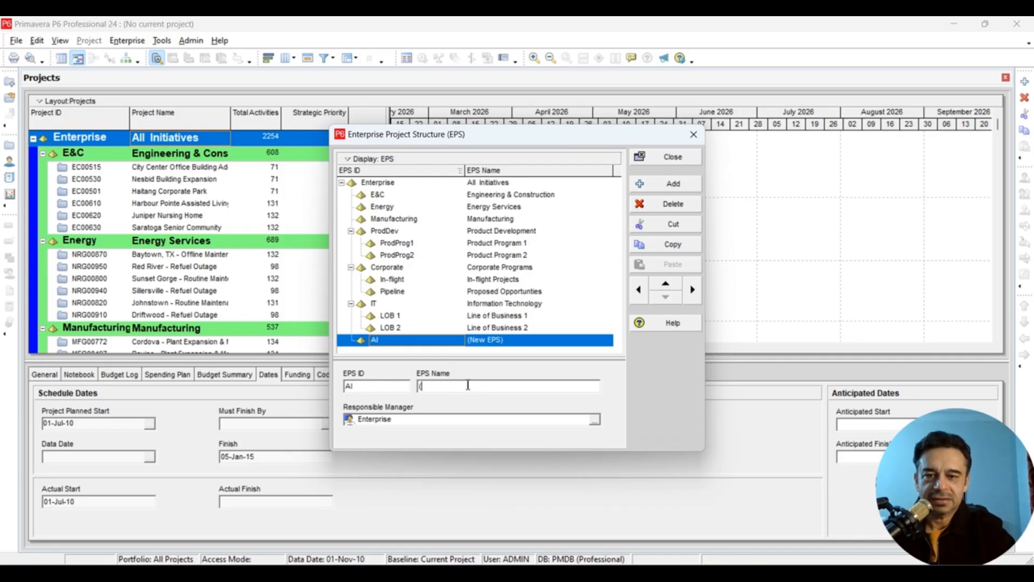
pyautogui.write('Artifi')
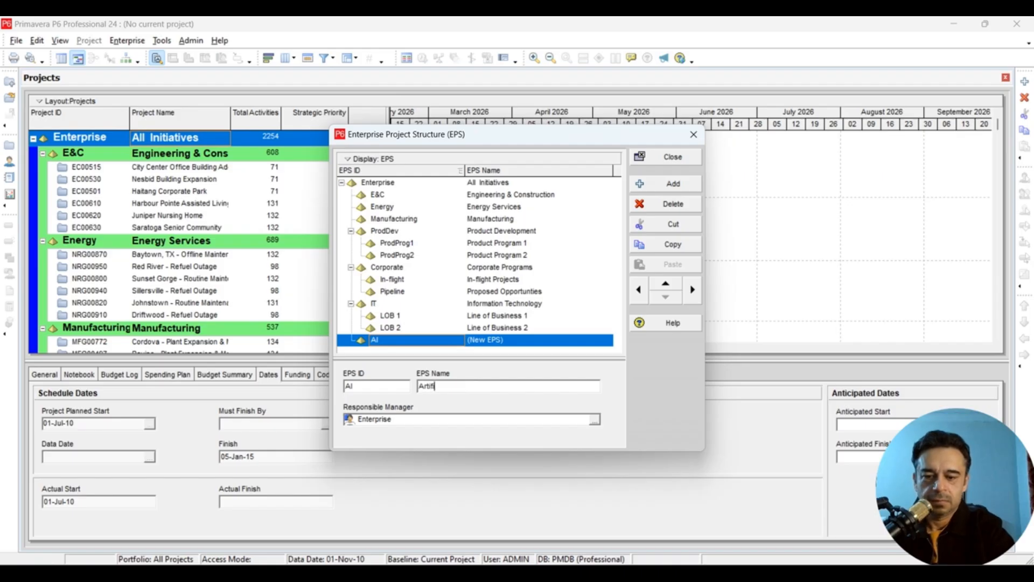
pyautogui.write('cial Intelligence')
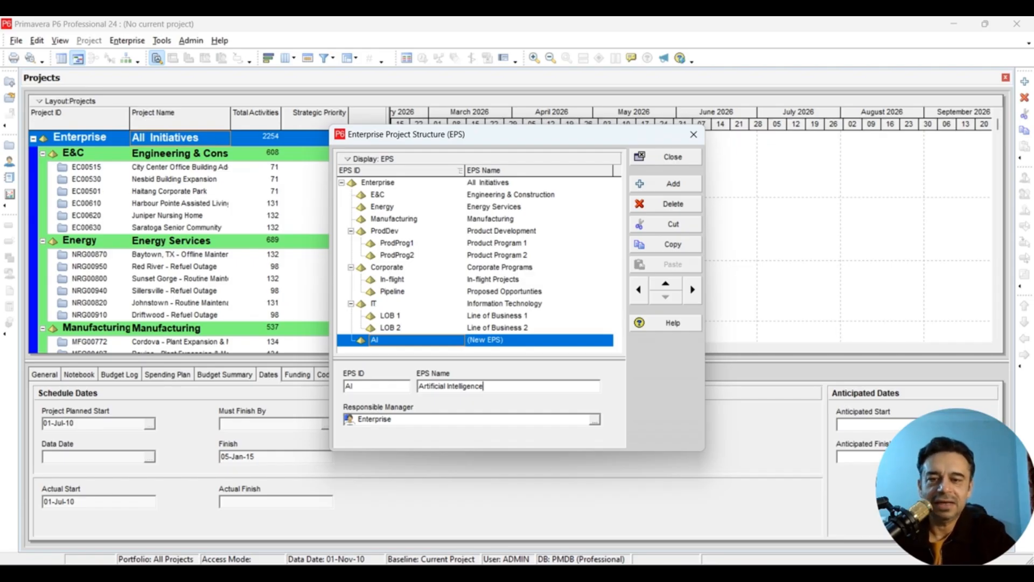
pyautogui.click(377, 386)
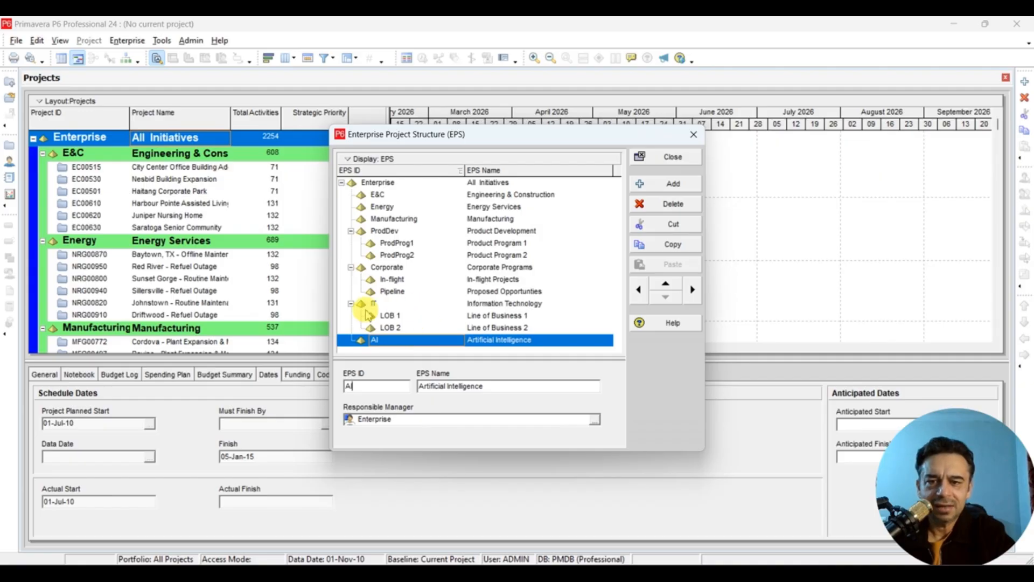
# - Indent the AI node under IT beside LOB 1 and LOB 2, then bring up its responsible-manager choices
pyautogui.click(392, 327)
pyautogui.click(376, 340)
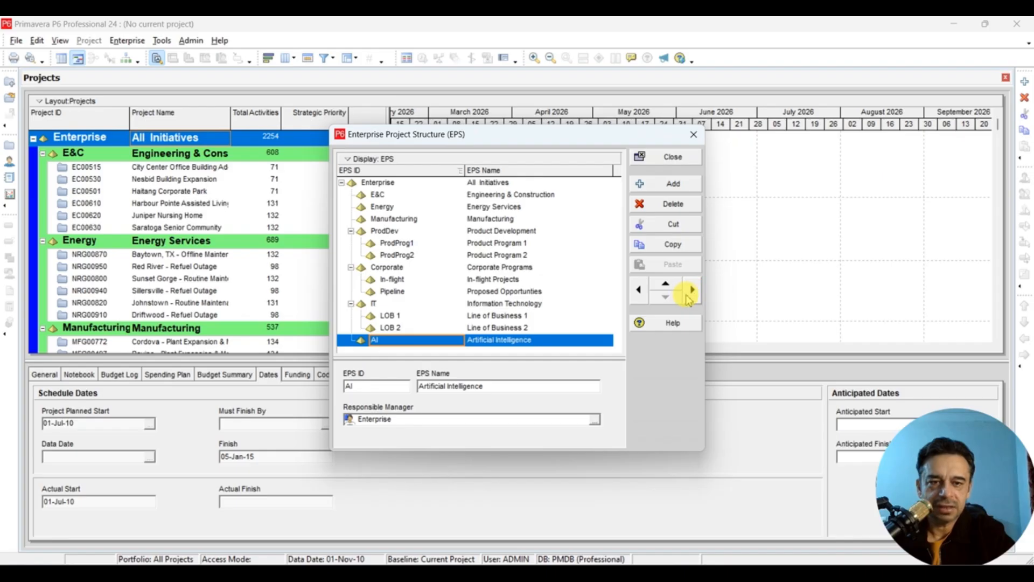
pyautogui.click(691, 294)
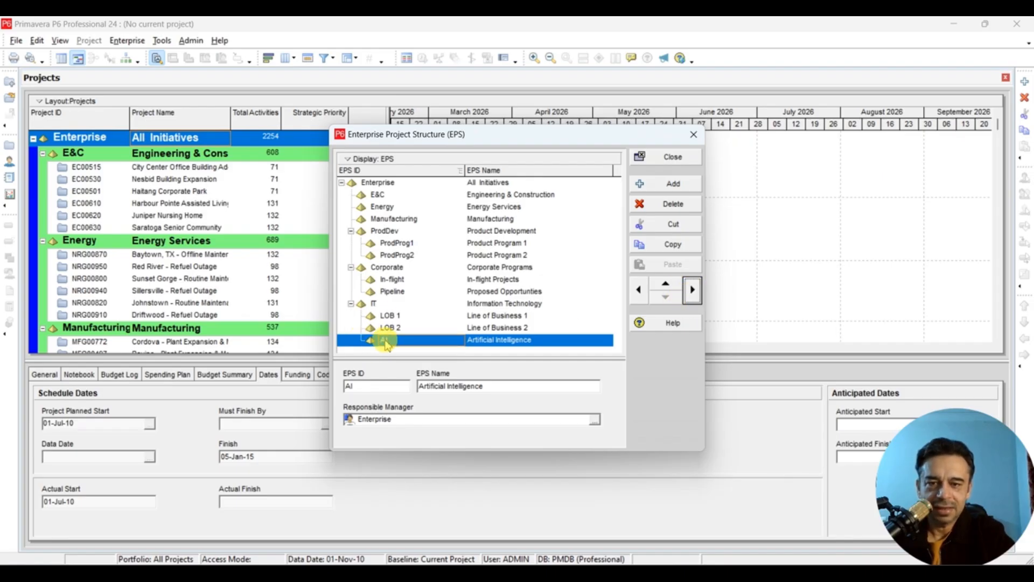
pyautogui.click(351, 305)
pyautogui.click(352, 305)
pyautogui.click(402, 330)
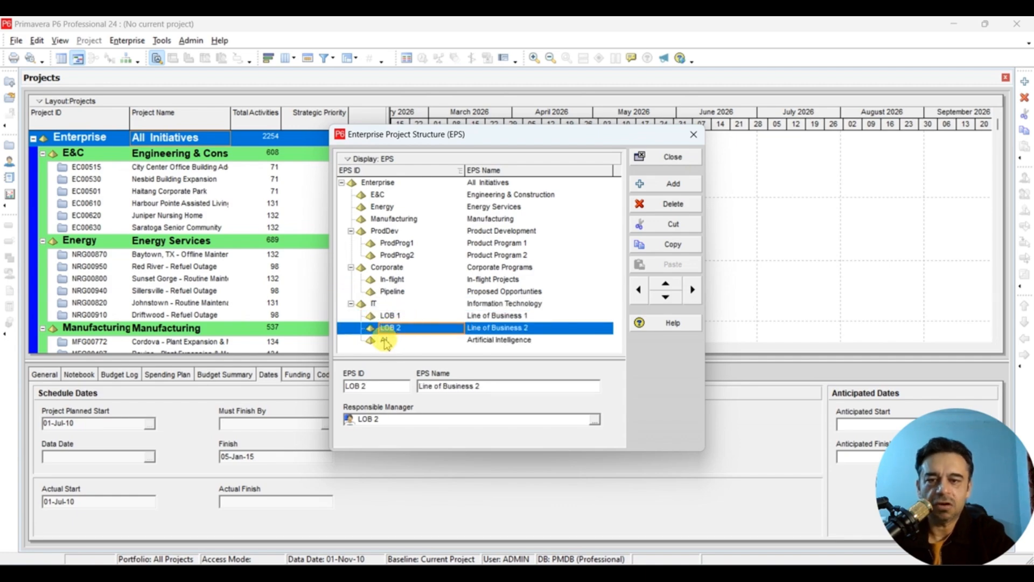
pyautogui.click(385, 341)
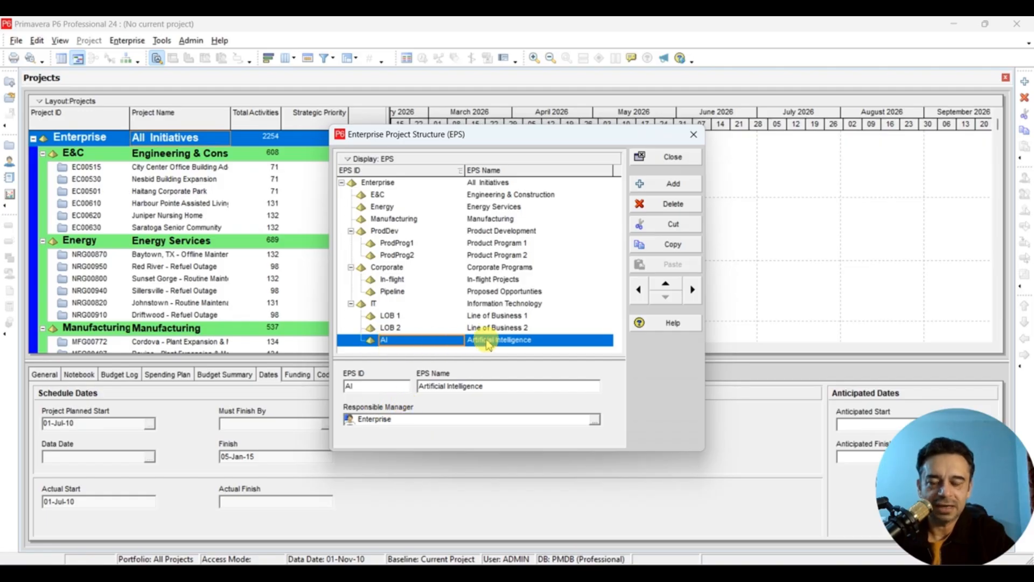
pyautogui.click(594, 420)
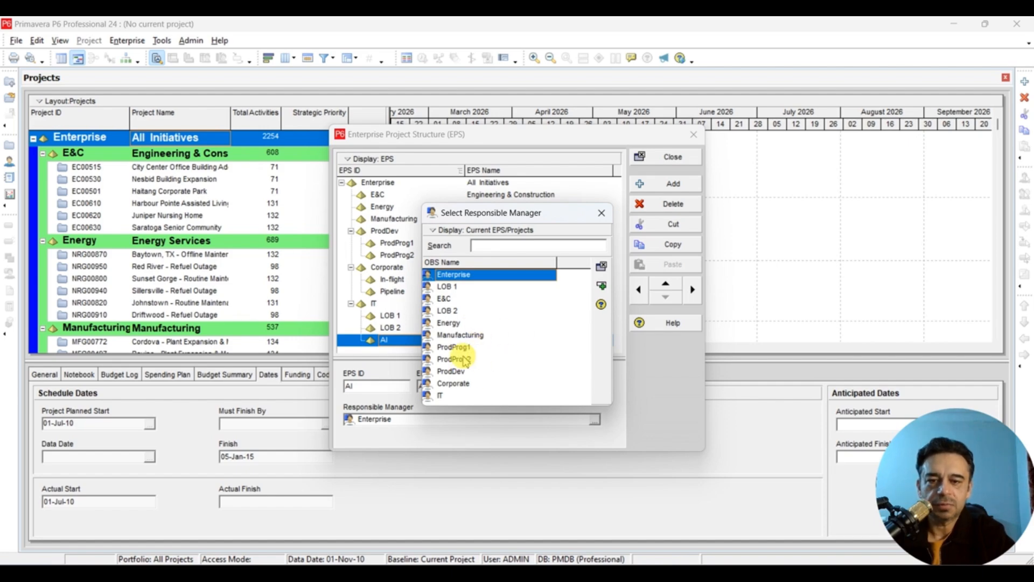
# - Leave AI's responsible manager as Enterprise and close the EPS editor
pyautogui.click(517, 347)
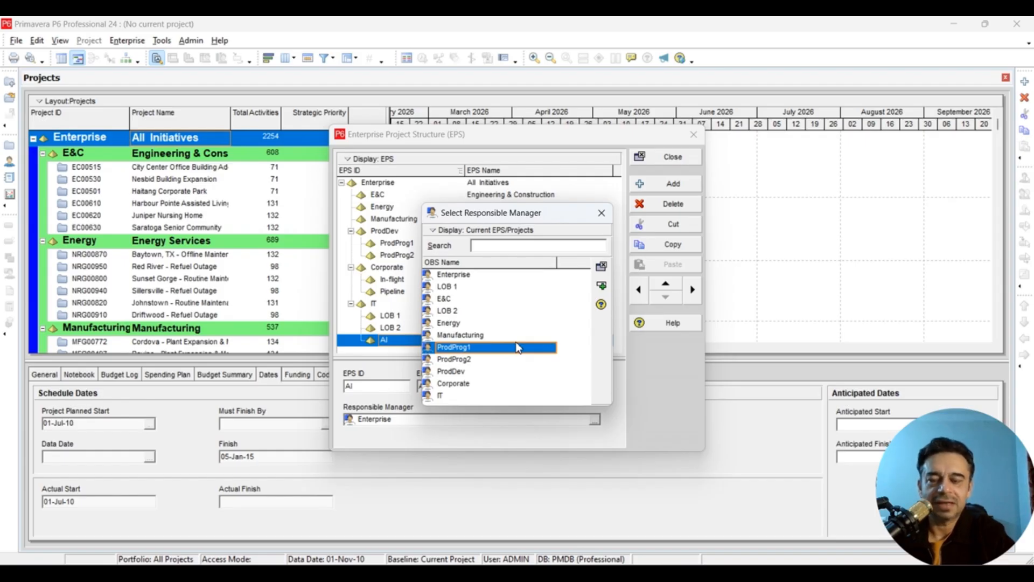
pyautogui.click(465, 311)
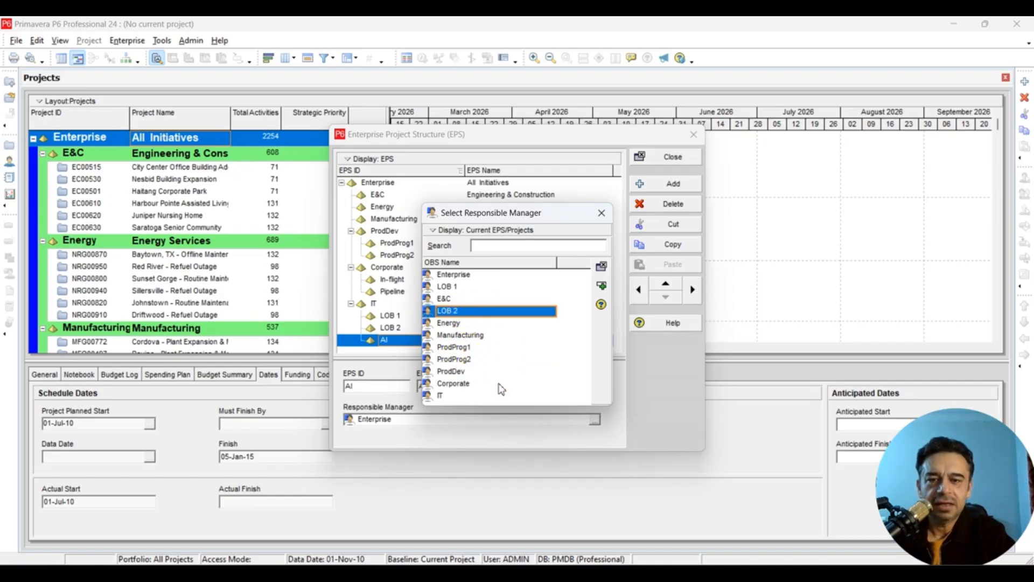
pyautogui.click(602, 213)
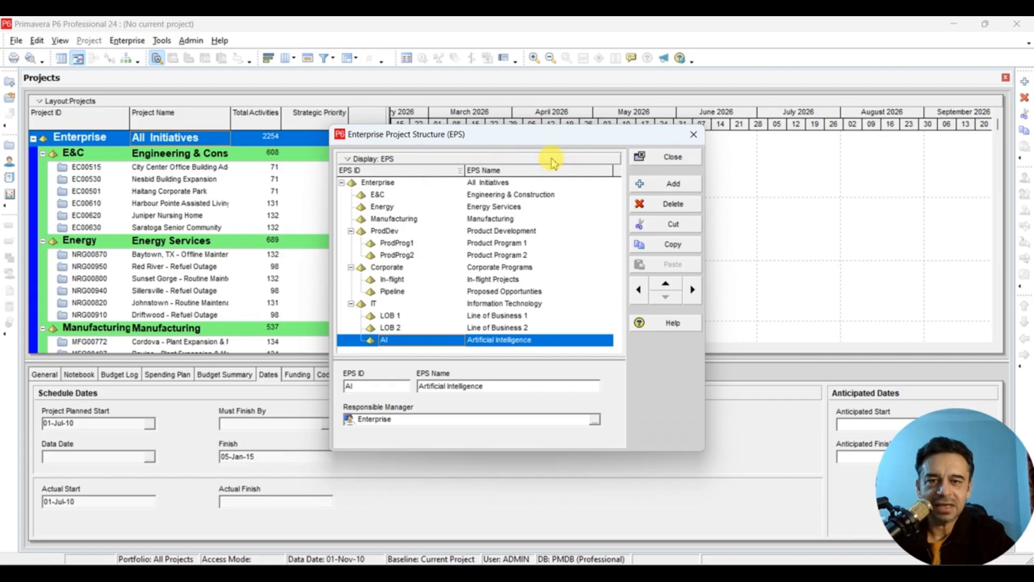
pyautogui.click(671, 157)
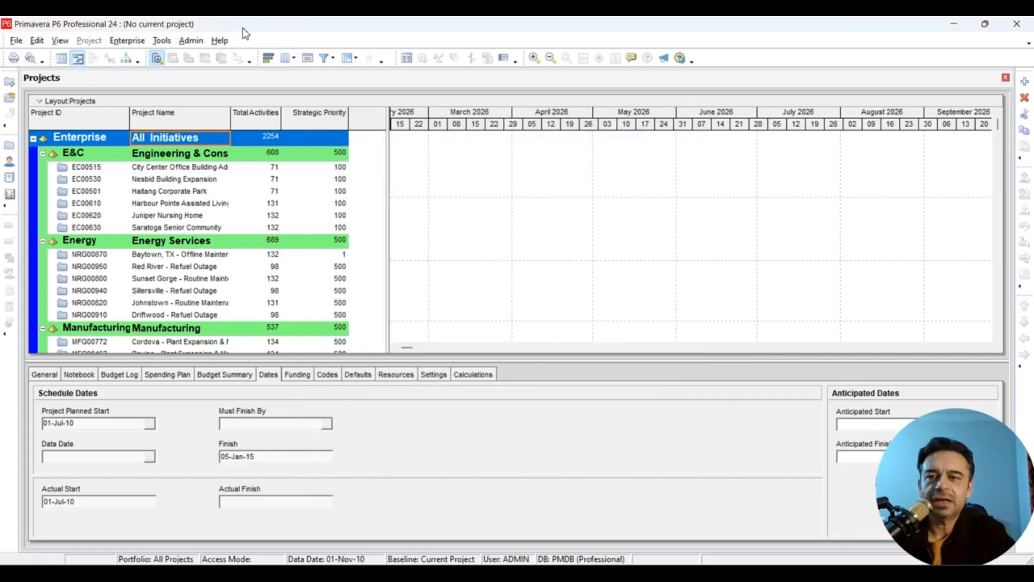
# - Add an OBS element named AI Director and close the OBS editor
pyautogui.click(126, 42)
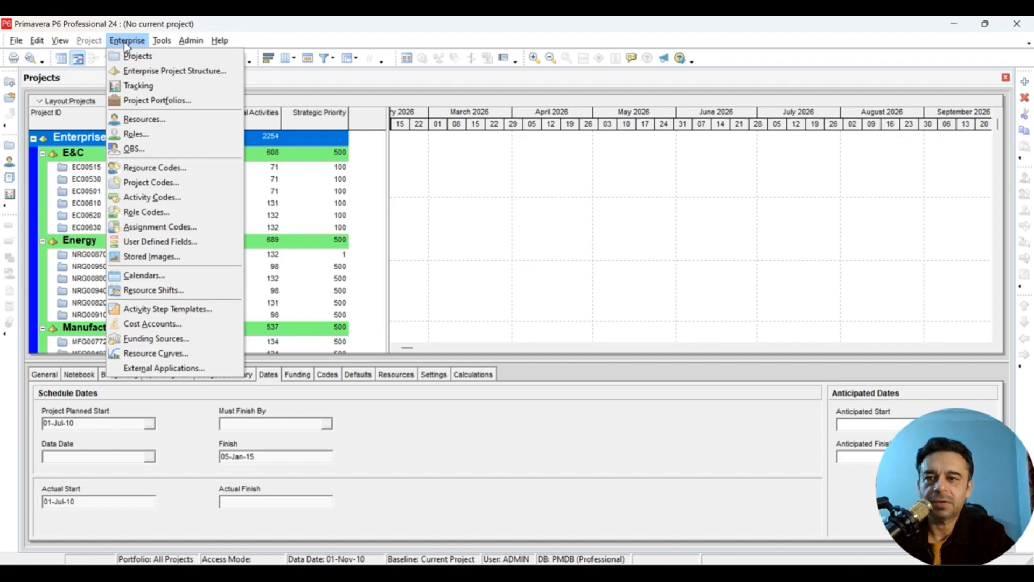
pyautogui.click(166, 151)
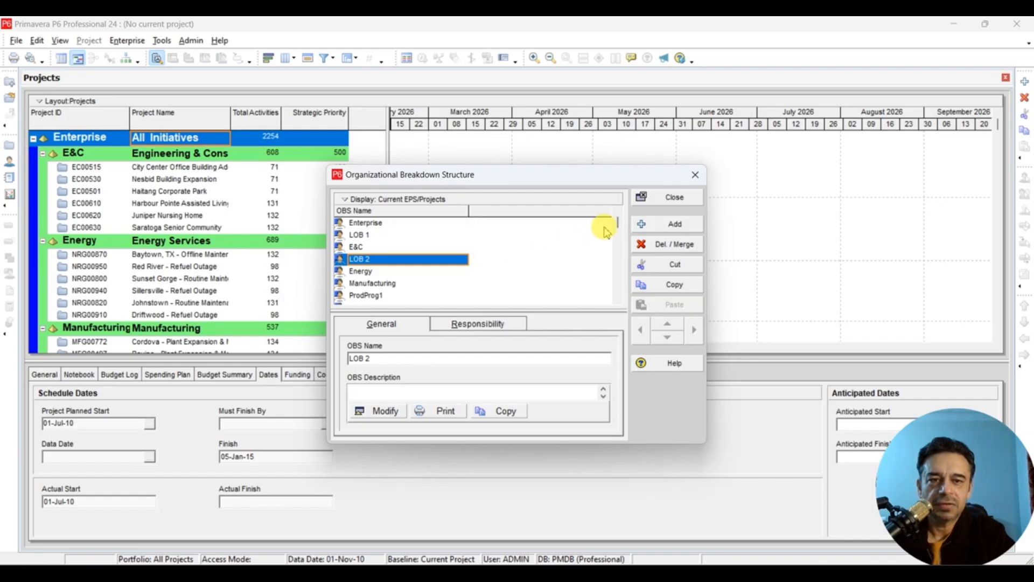
pyautogui.click(660, 224)
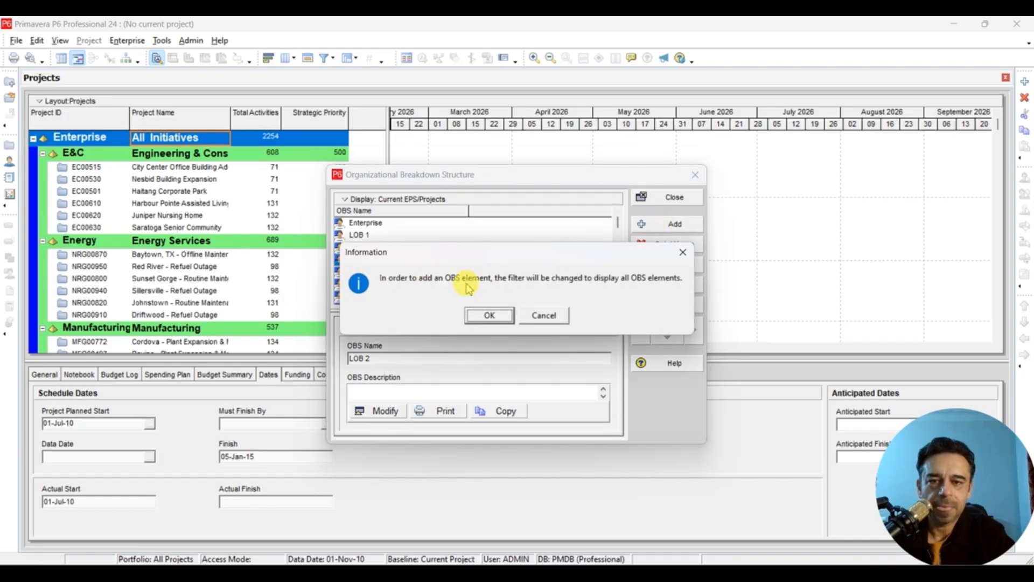
pyautogui.click(488, 315)
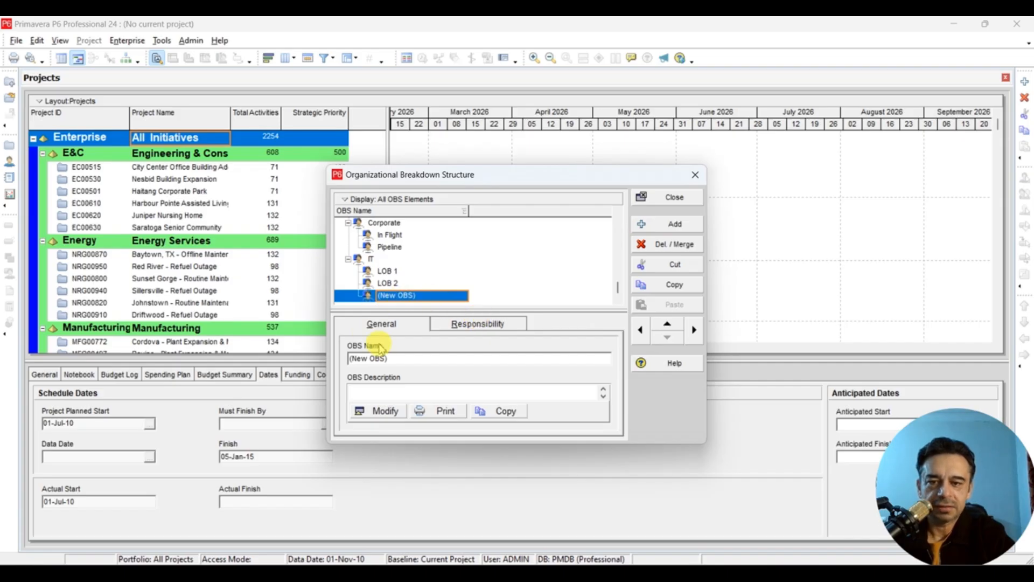
pyautogui.click(402, 356)
pyautogui.press('BackSpace')
pyautogui.press('BackSpace')
pyautogui.press('BackSpace')
pyautogui.press('BackSpace')
pyautogui.press('BackSpace')
pyautogui.press('BackSpace')
pyautogui.press('BackSpace')
pyautogui.press('BackSpace')
pyautogui.press('BackSpace')
pyautogui.write('AI Director')
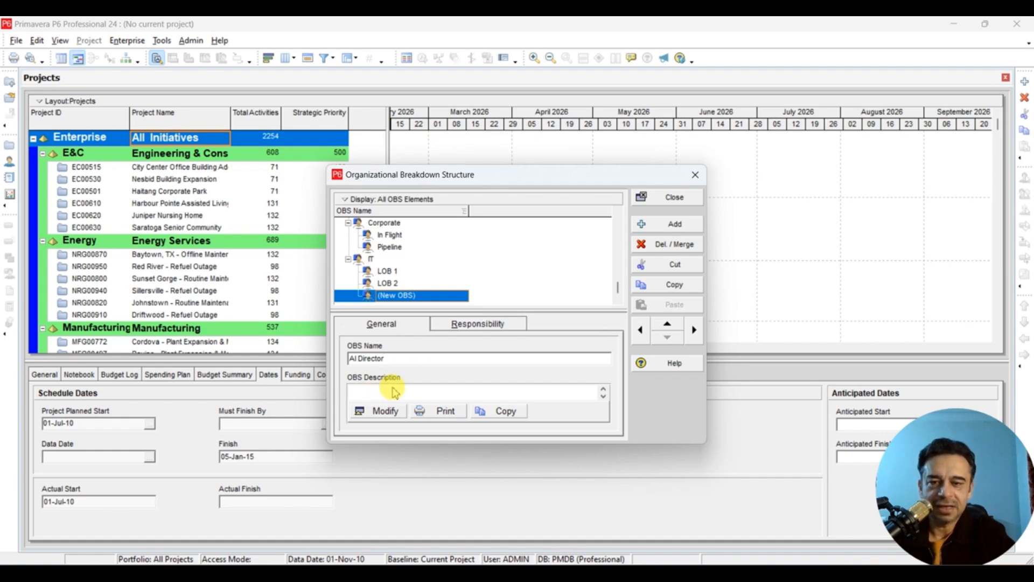
pyautogui.click(670, 197)
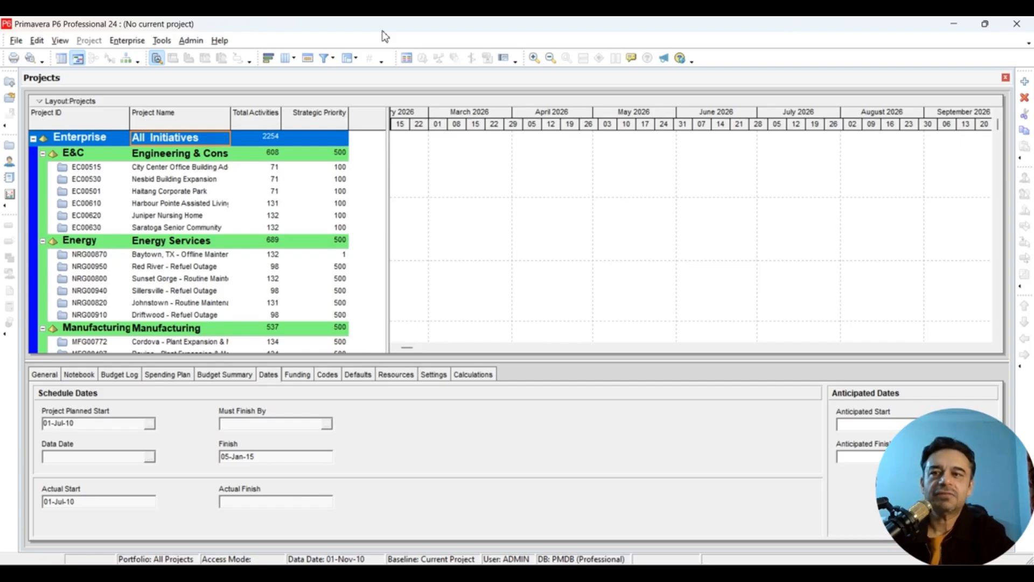
# - Start a new project and assign it to the AI (Artificial Intelligence) EPS
pyautogui.click(128, 40)
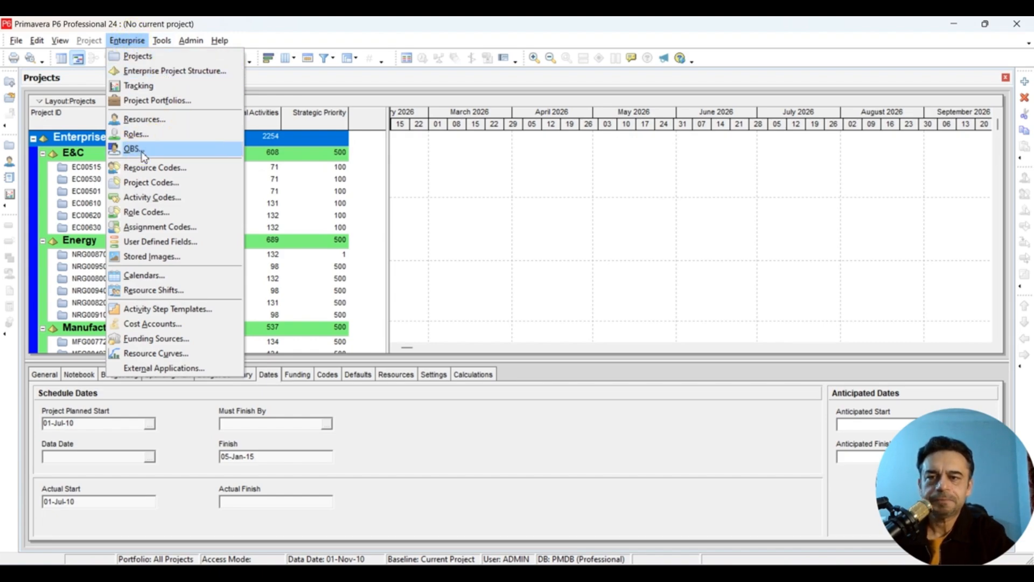
pyautogui.click(377, 25)
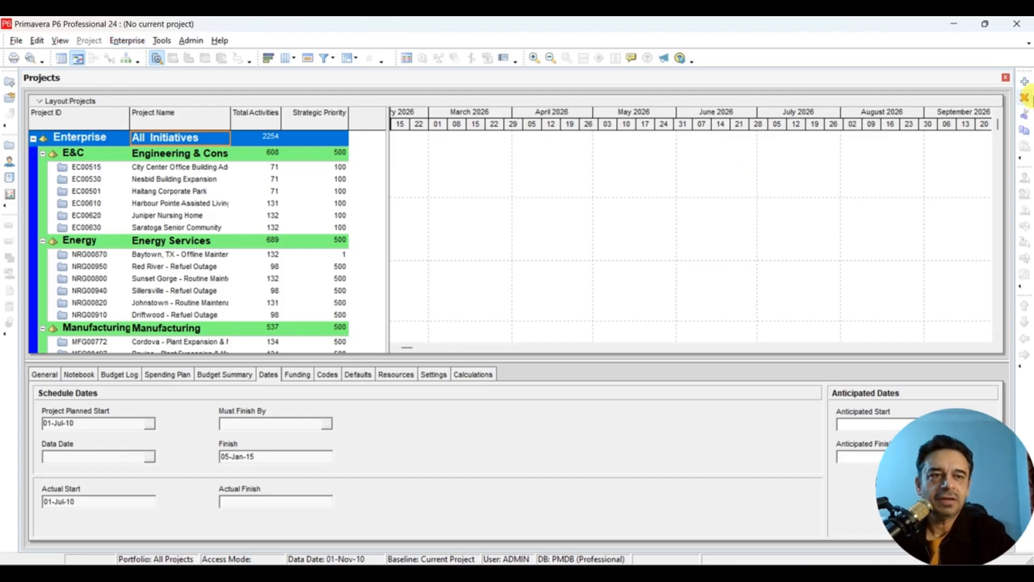
pyautogui.click(1025, 82)
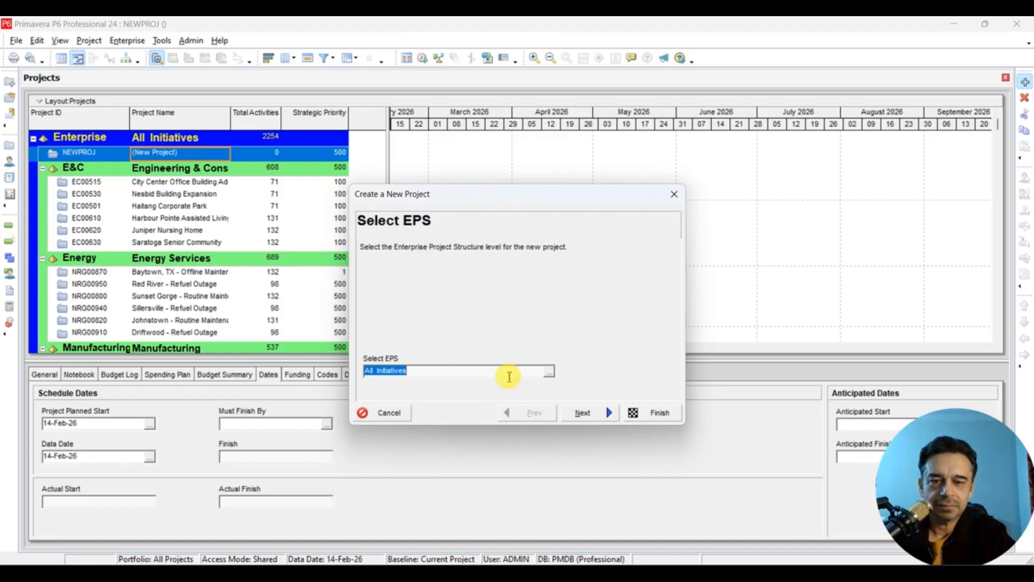
pyautogui.click(549, 372)
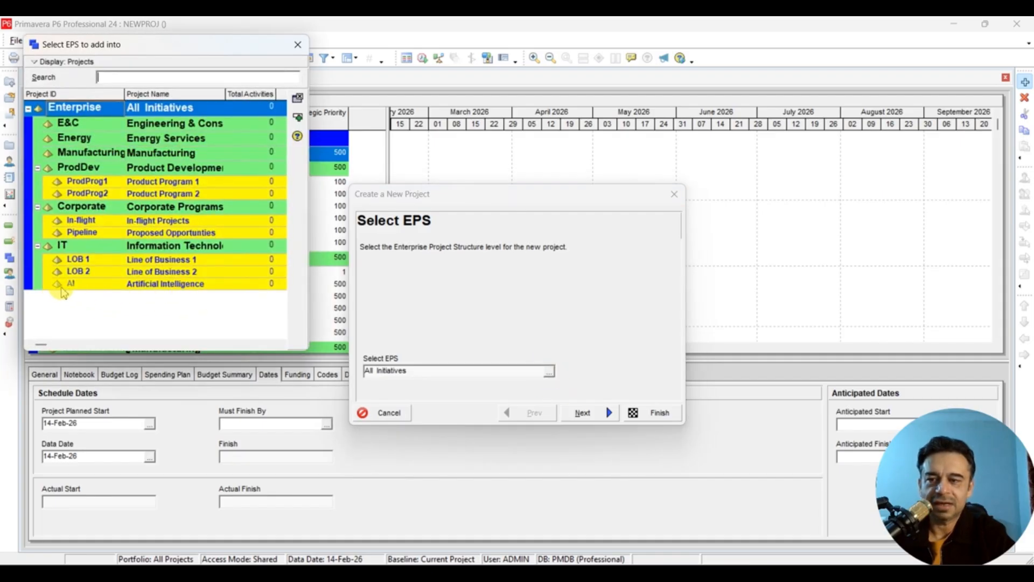
pyautogui.click(100, 284)
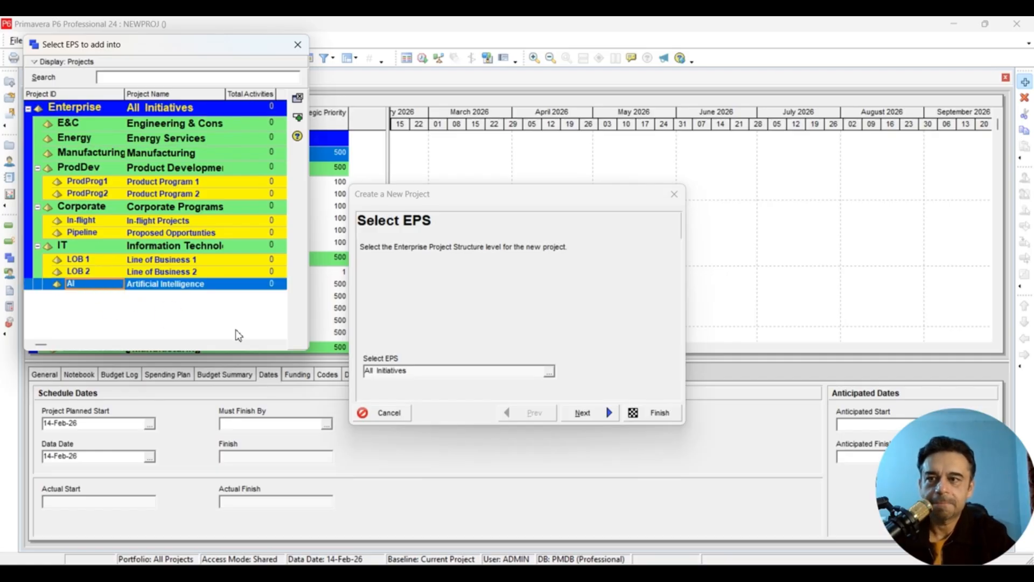
pyautogui.click(297, 116)
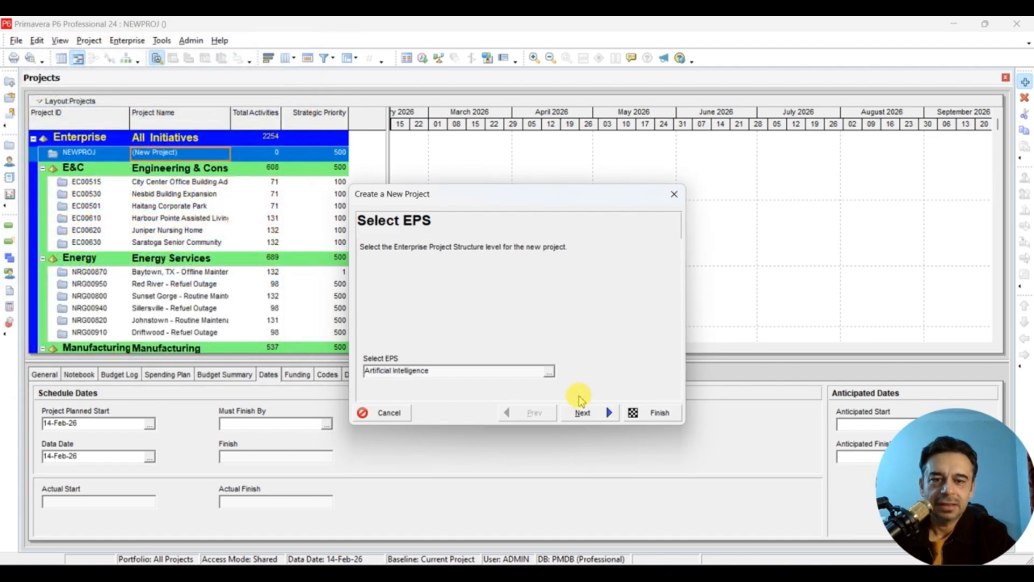
# - Give the new project ID AI-101 and name AI Project
pyautogui.click(584, 415)
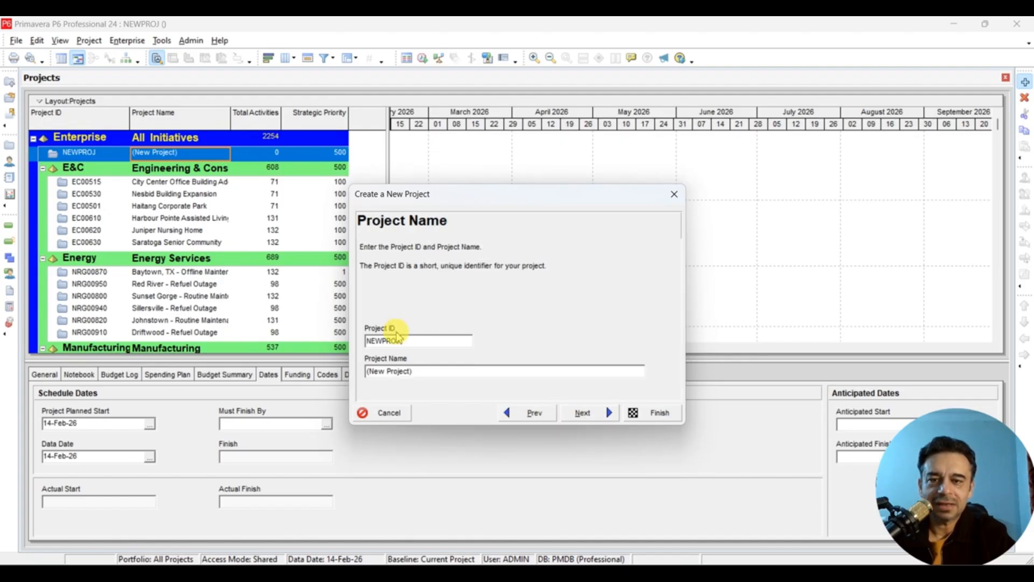
pyautogui.doubleClick(437, 338)
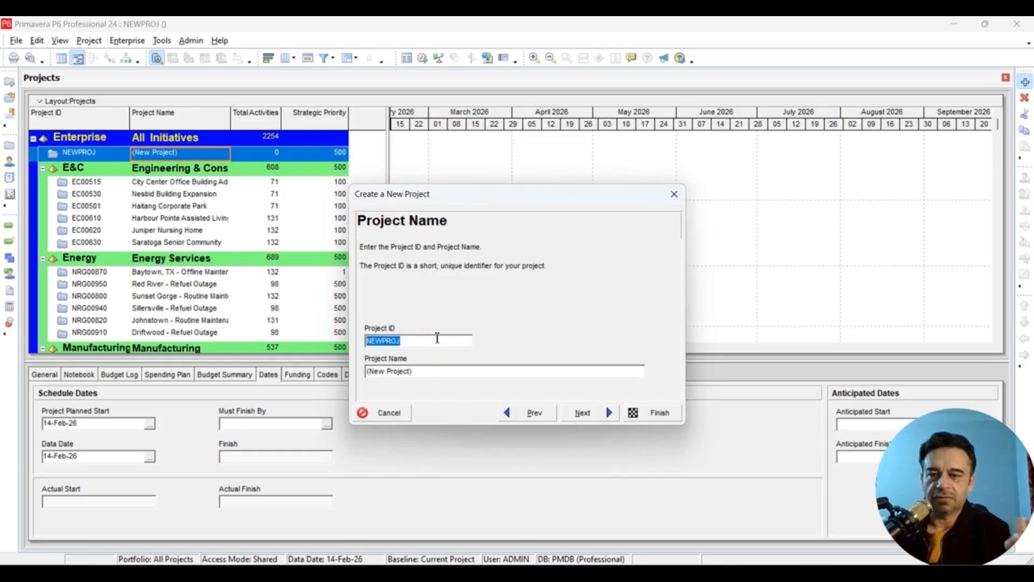
pyautogui.write('AI-')
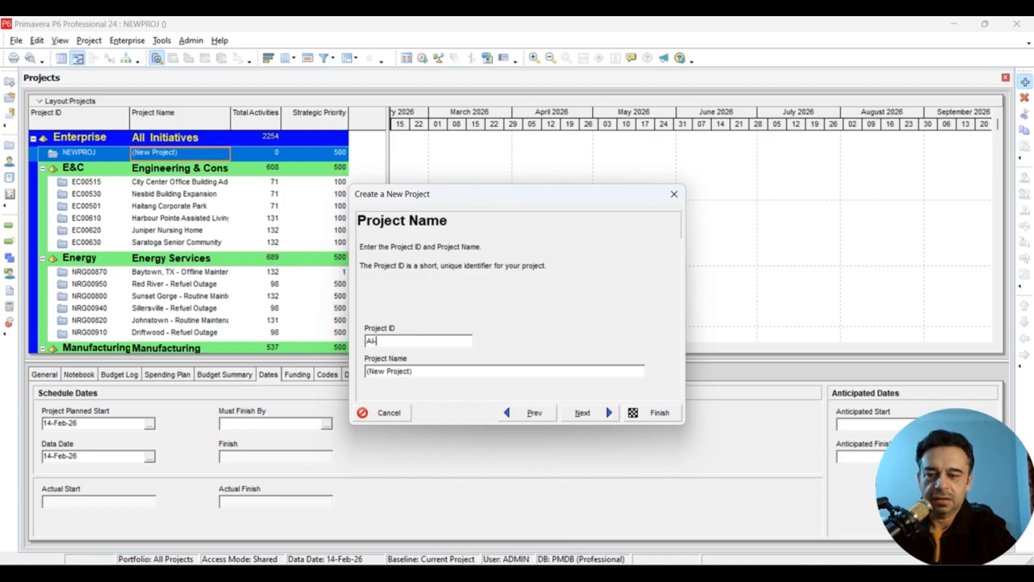
pyautogui.write('101')
pyautogui.press('Tab')
pyautogui.click(425, 371)
pyautogui.doubleClick(425, 371)
pyautogui.press('BackSpace')
pyautogui.press('BackSpace')
pyautogui.press('BackSpace')
pyautogui.press('BackSpace')
pyautogui.press('BackSpace')
pyautogui.write('AI Project')
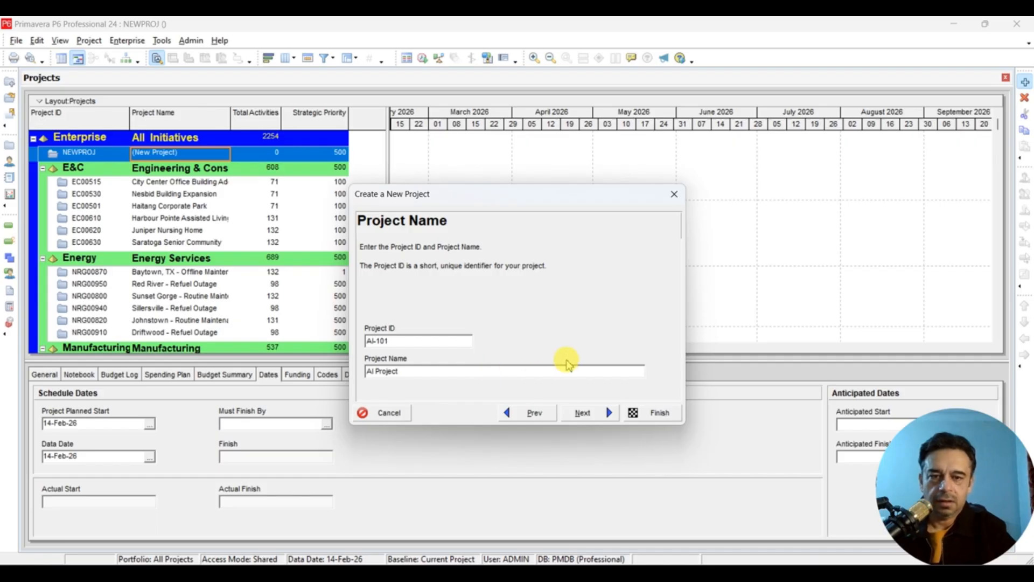
pyautogui.click(583, 412)
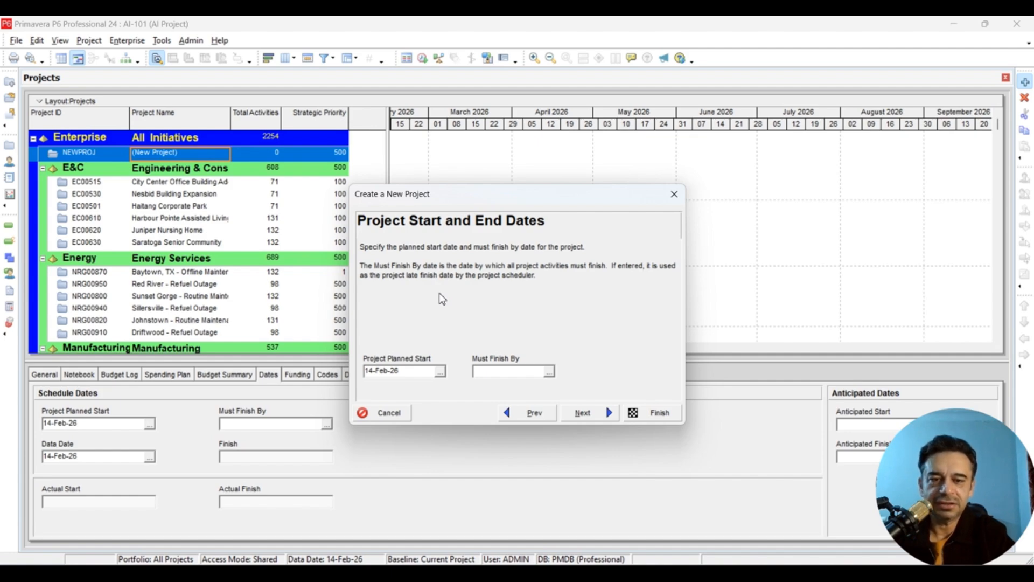
# - Choose AI Director from the OBS list as the new project's responsible manager
pyautogui.click(583, 414)
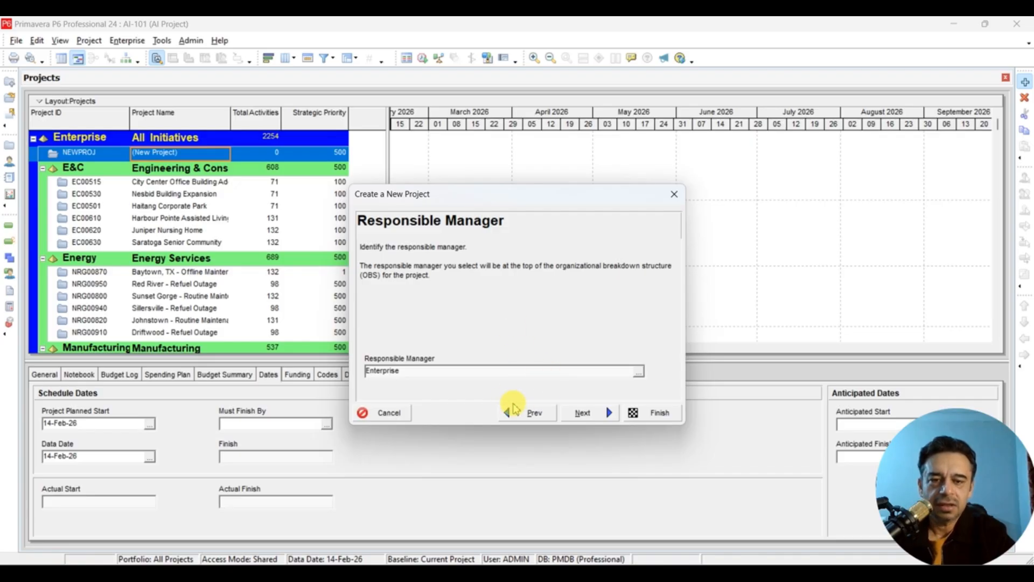
pyautogui.click(524, 415)
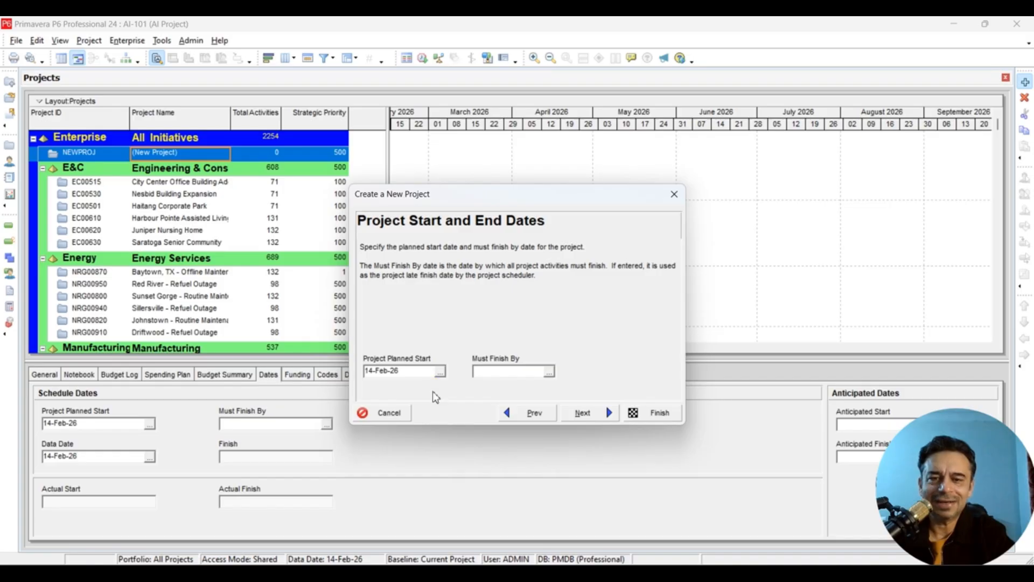
pyautogui.click(579, 415)
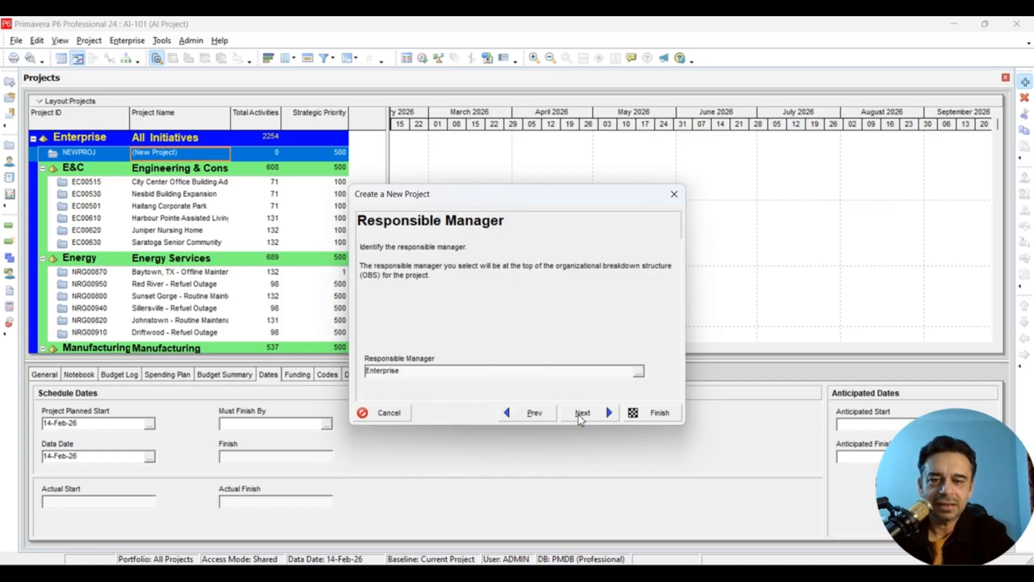
pyautogui.click(638, 371)
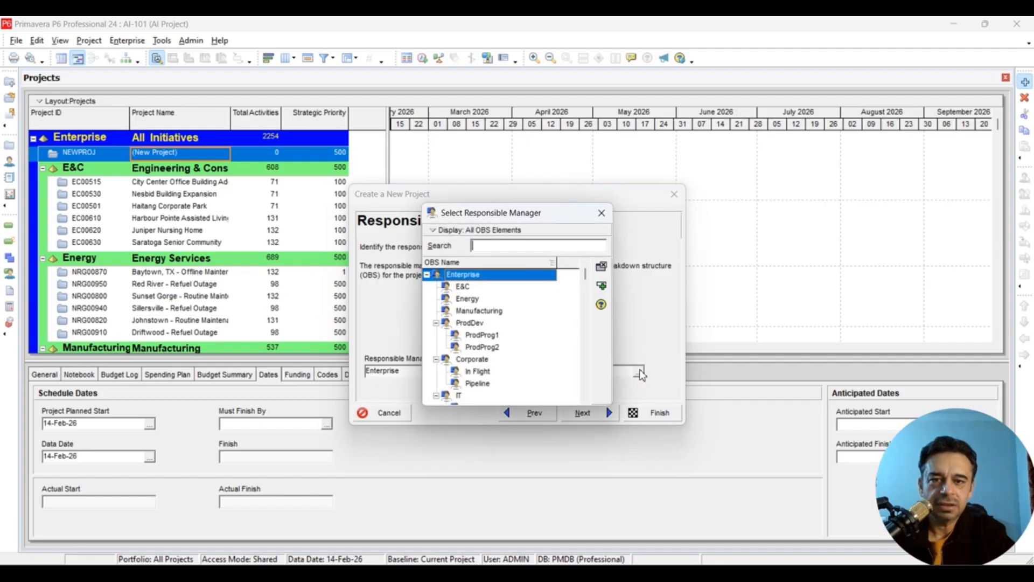
pyautogui.scroll(-1, 526, 328)
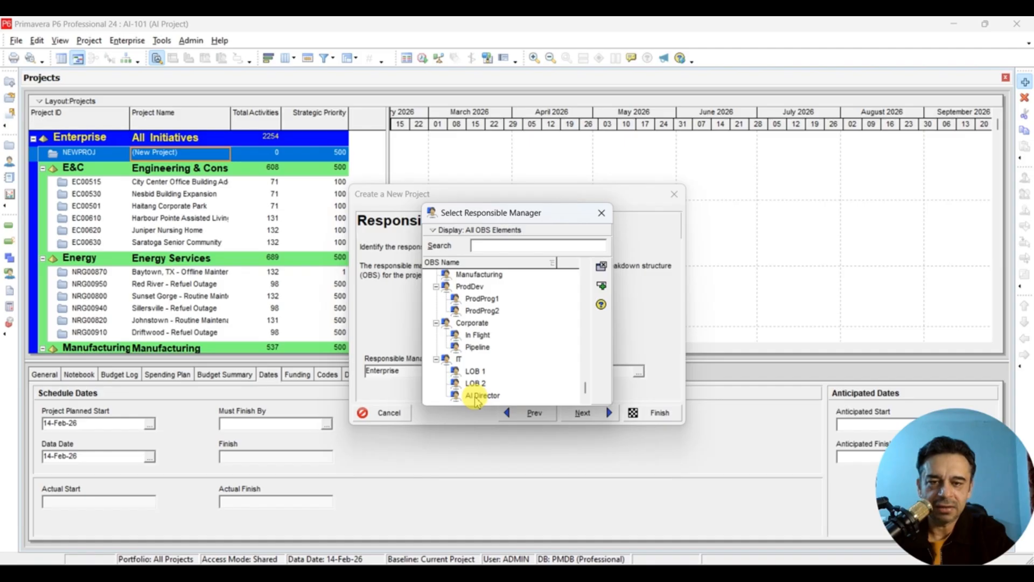
pyautogui.doubleClick(476, 399)
pyautogui.click(582, 413)
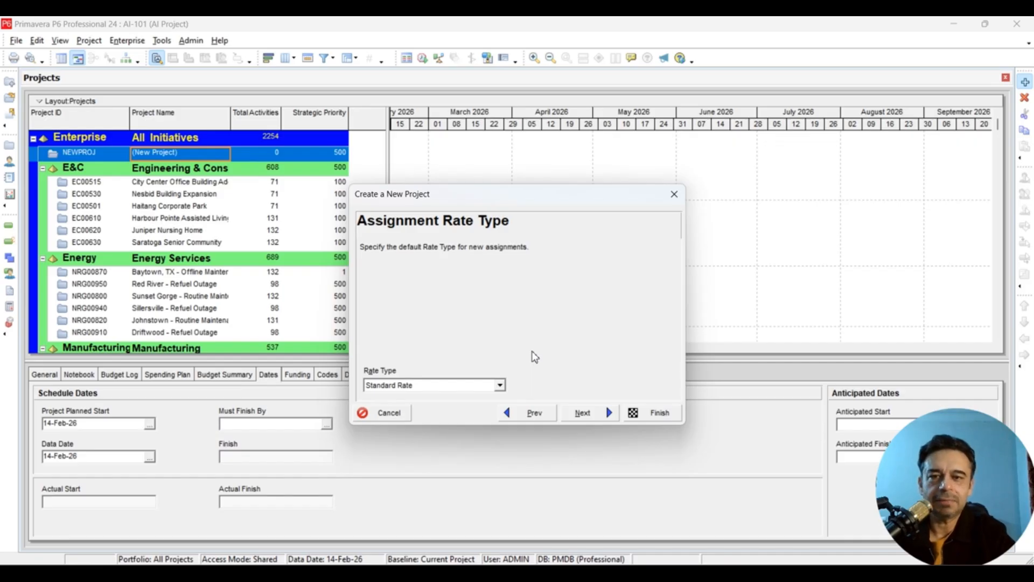
pyautogui.click(523, 417)
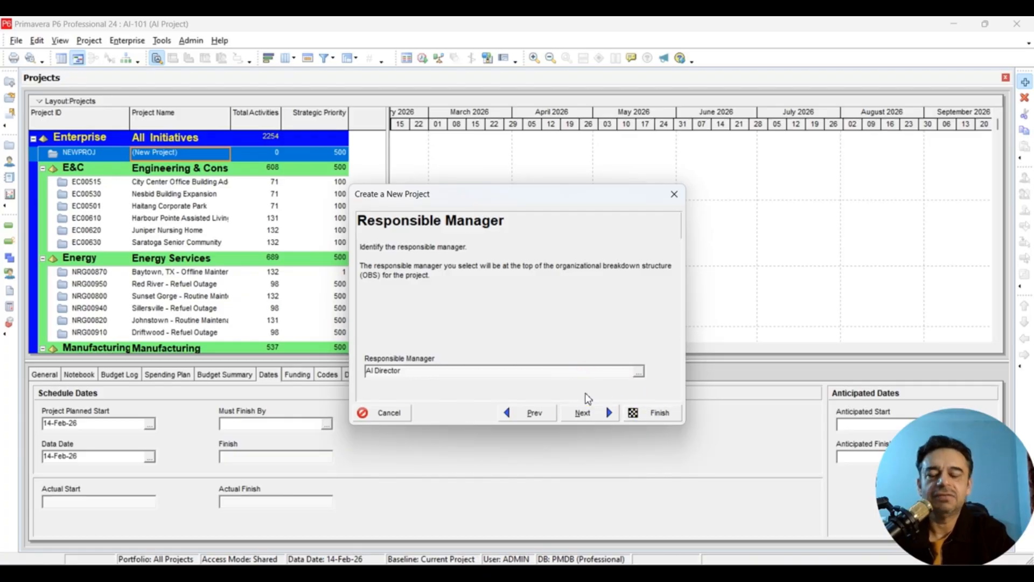
# - Finish the wizard to create project AI-101, planned to start 14-Feb-26
pyautogui.click(642, 411)
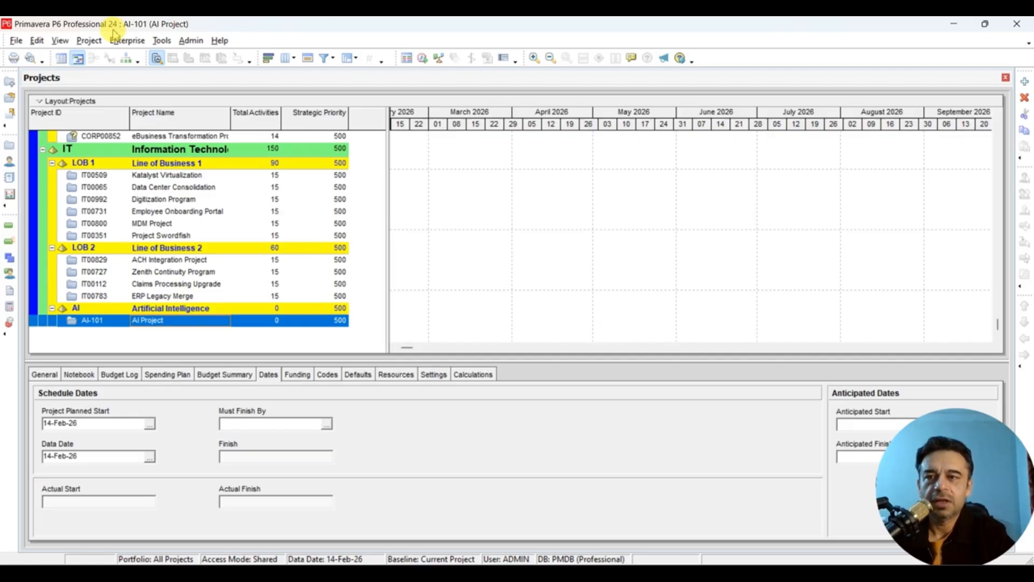
pyautogui.click(134, 43)
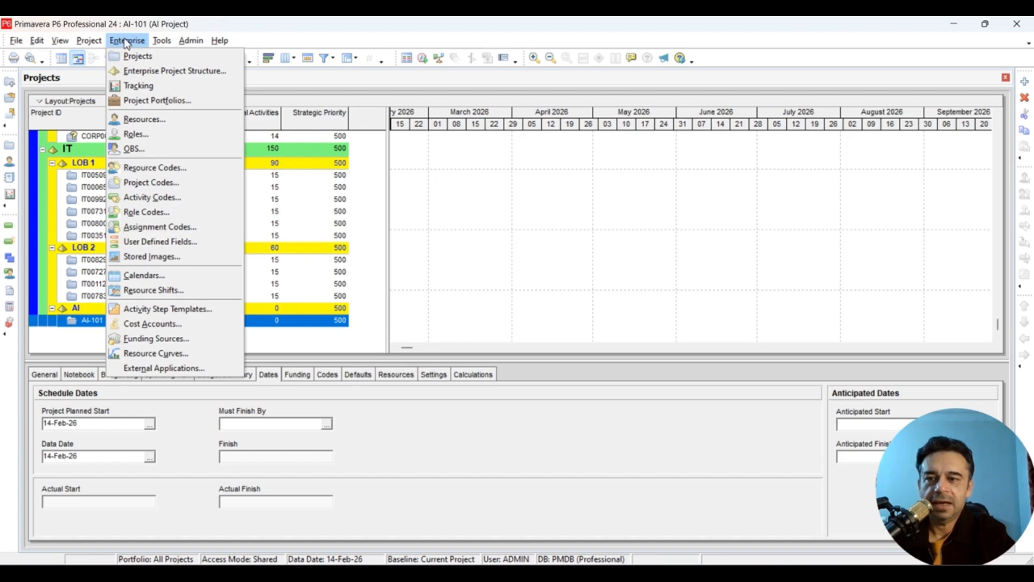
pyautogui.click(162, 276)
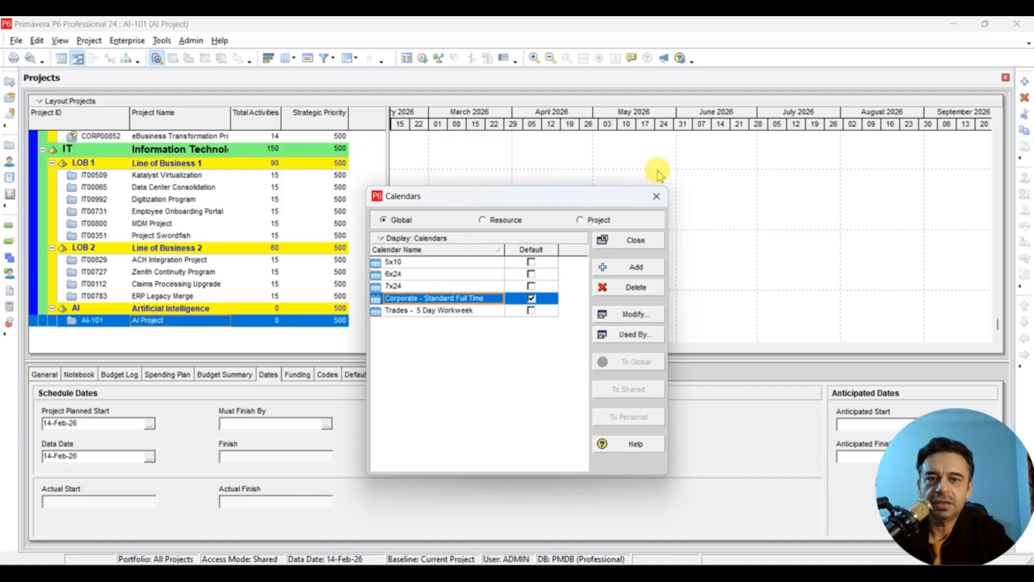
pyautogui.click(657, 196)
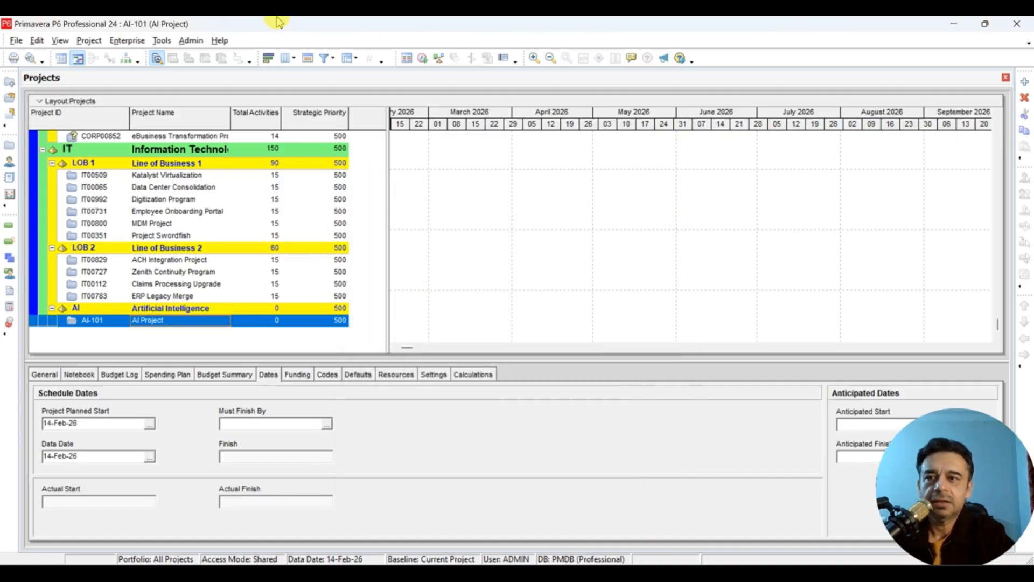
# - Reopen Enterprise > Calendars to list the five global calendars
pyautogui.click(129, 40)
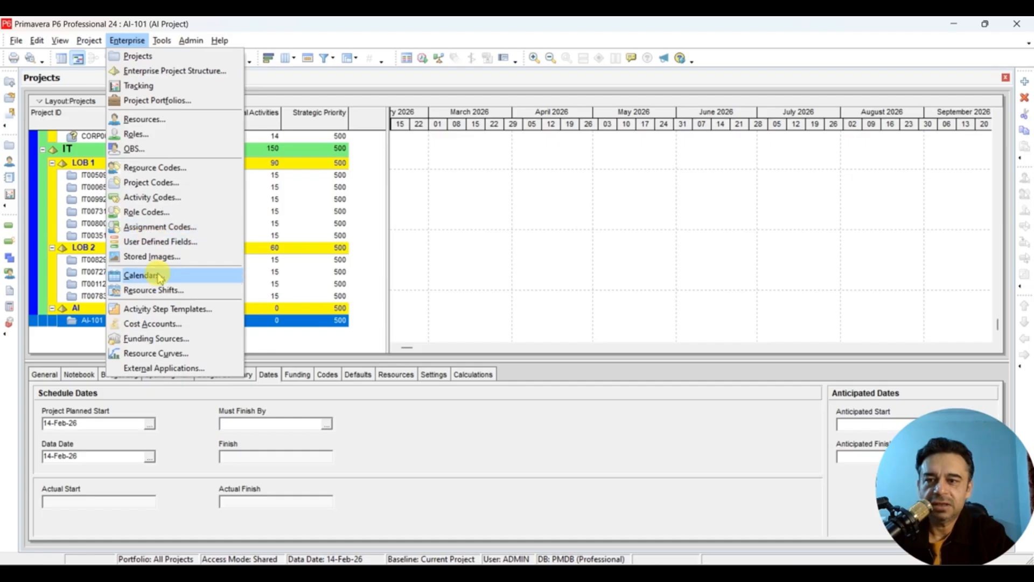
pyautogui.click(180, 275)
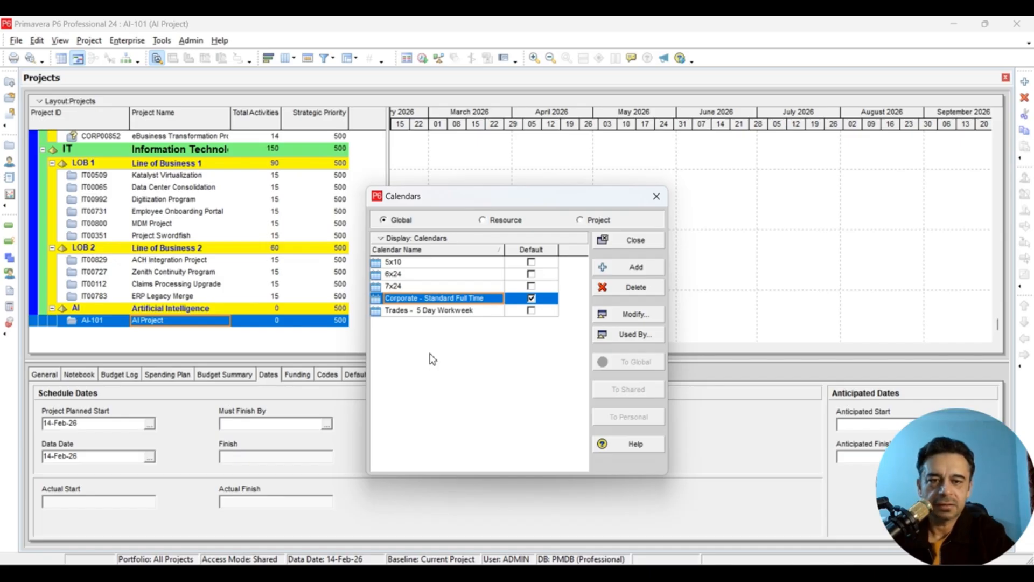
# - Add a new global calendar copied from Trades - 5 Day Workweek
pyautogui.click(620, 272)
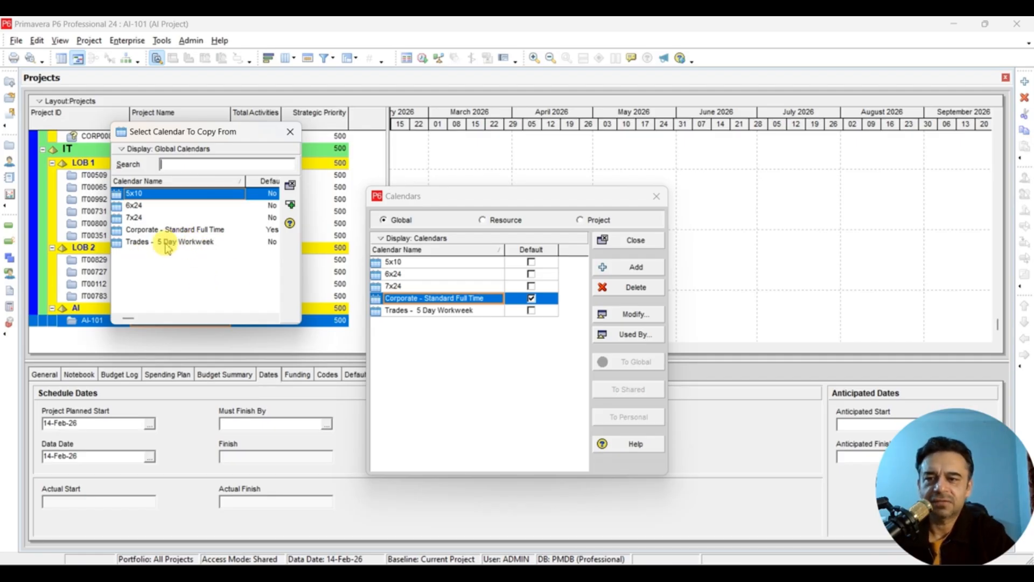
pyautogui.click(184, 246)
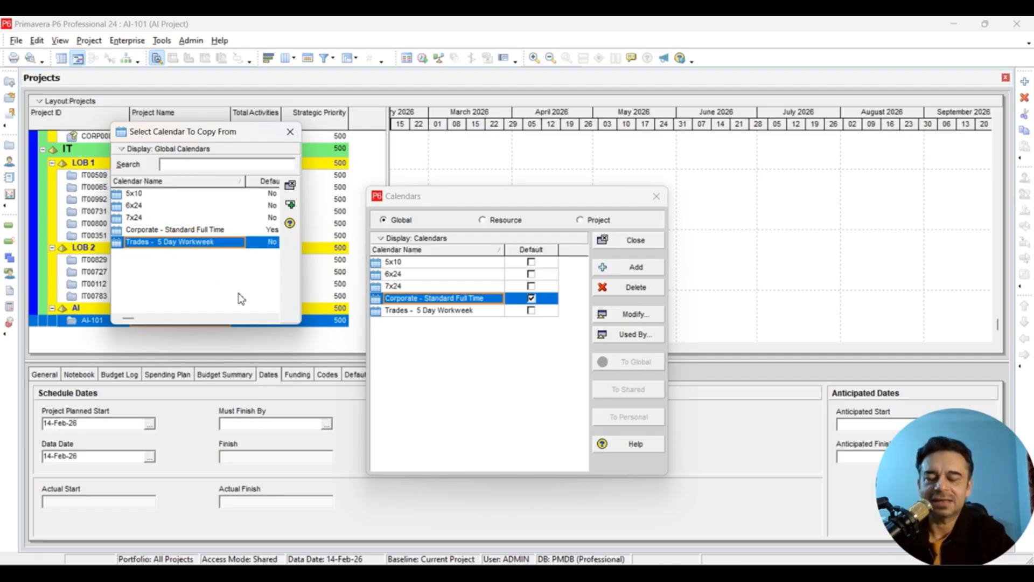
pyautogui.click(290, 208)
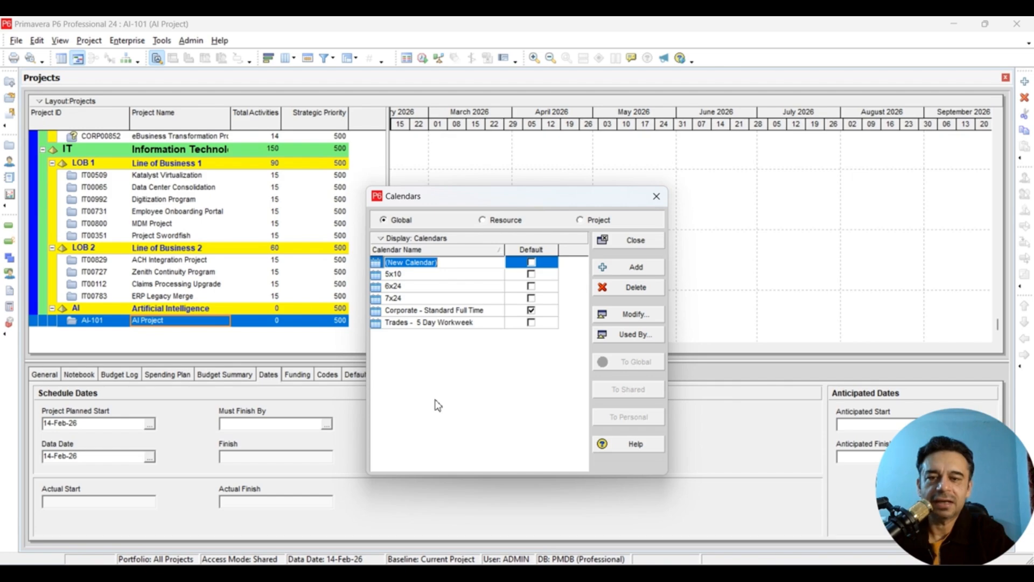
# - Rename the new global calendar to 'AI 5d Calendar'
pyautogui.write('A')
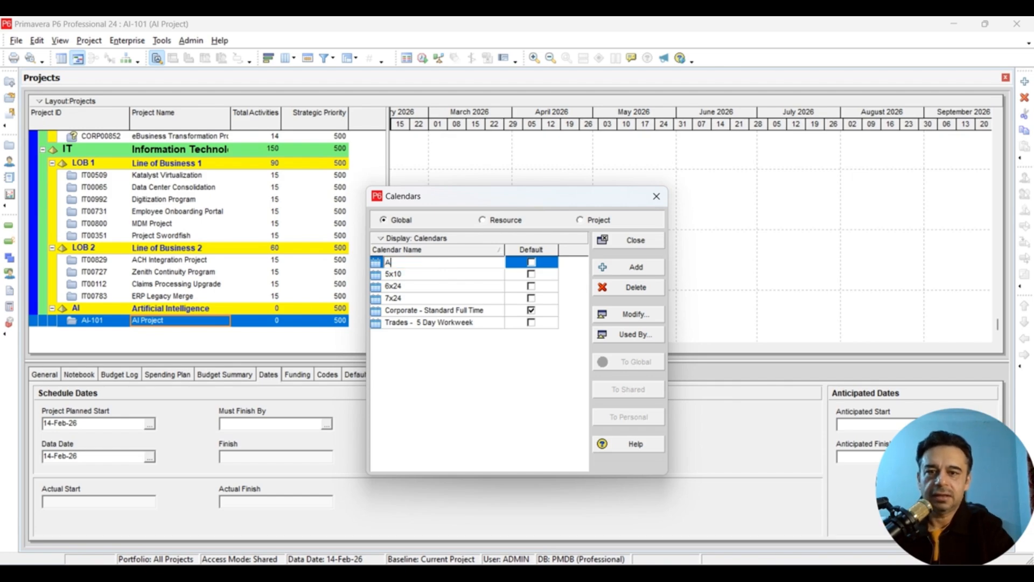
pyautogui.write('I 5d')
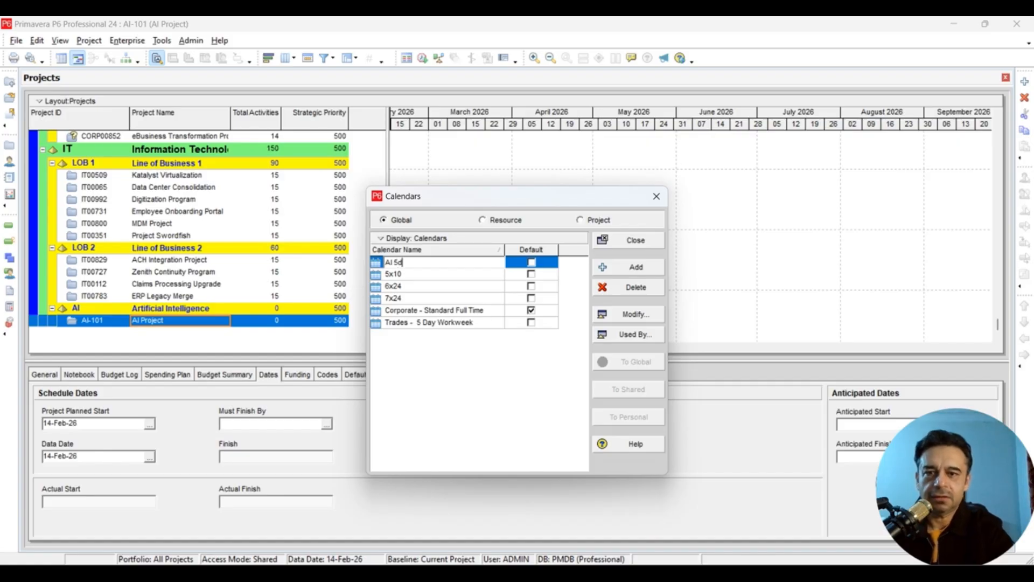
pyautogui.write(' Calendar')
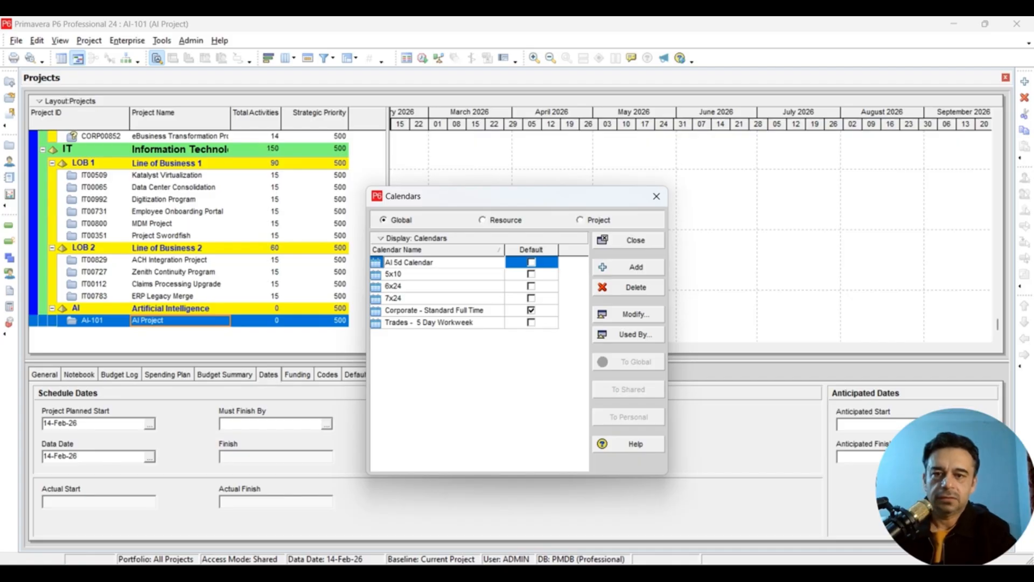
pyautogui.click(435, 399)
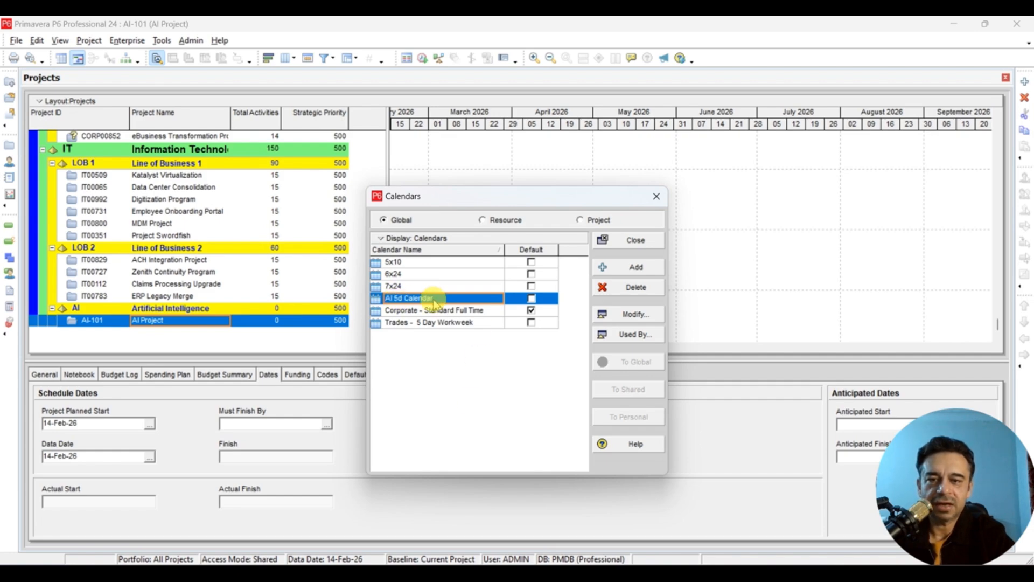
# - Modify AI 5d Calendar, check the hours on February 11, 17 and 18, and view its workweek
pyautogui.click(637, 318)
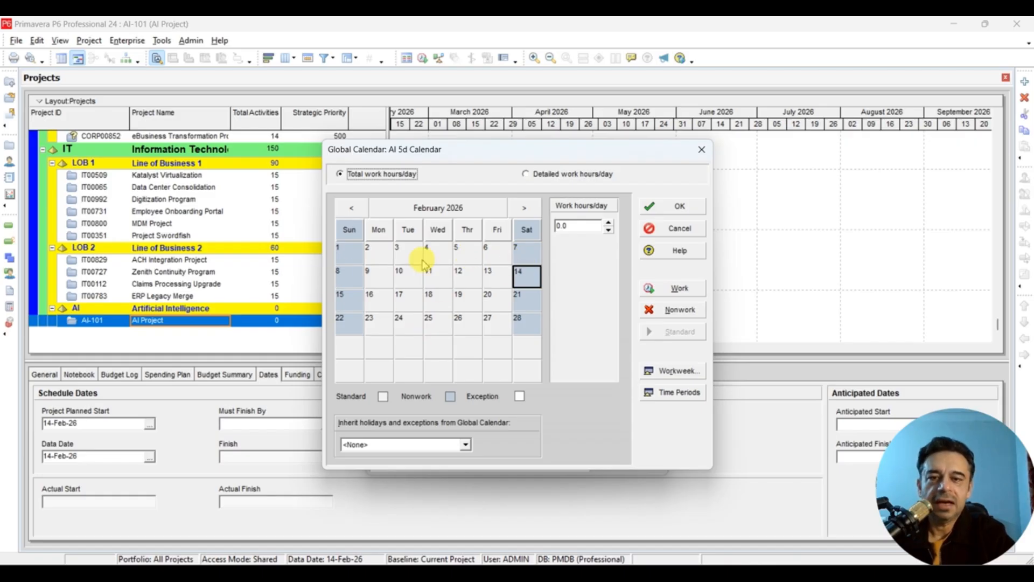
pyautogui.click(438, 279)
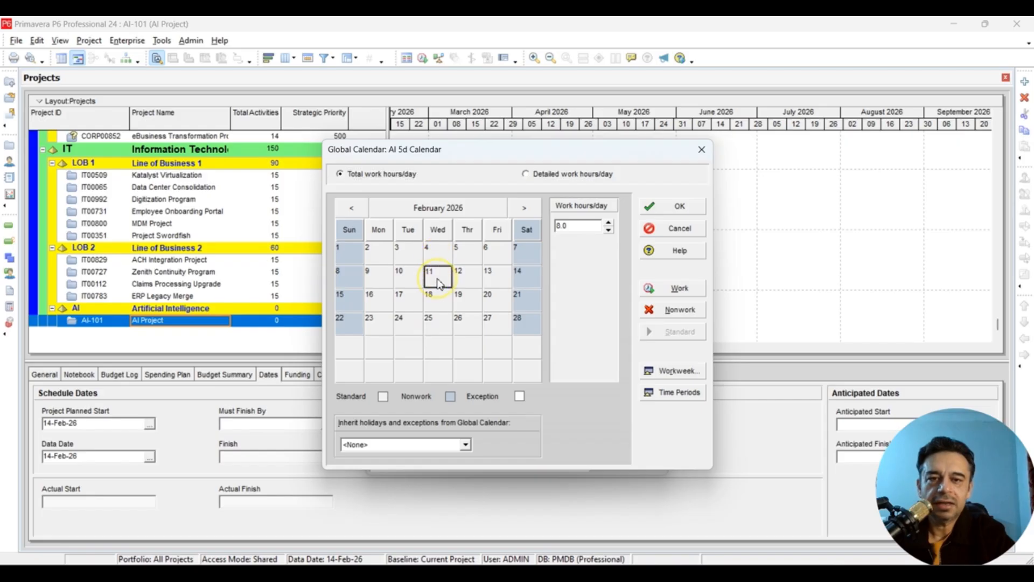
pyautogui.click(560, 227)
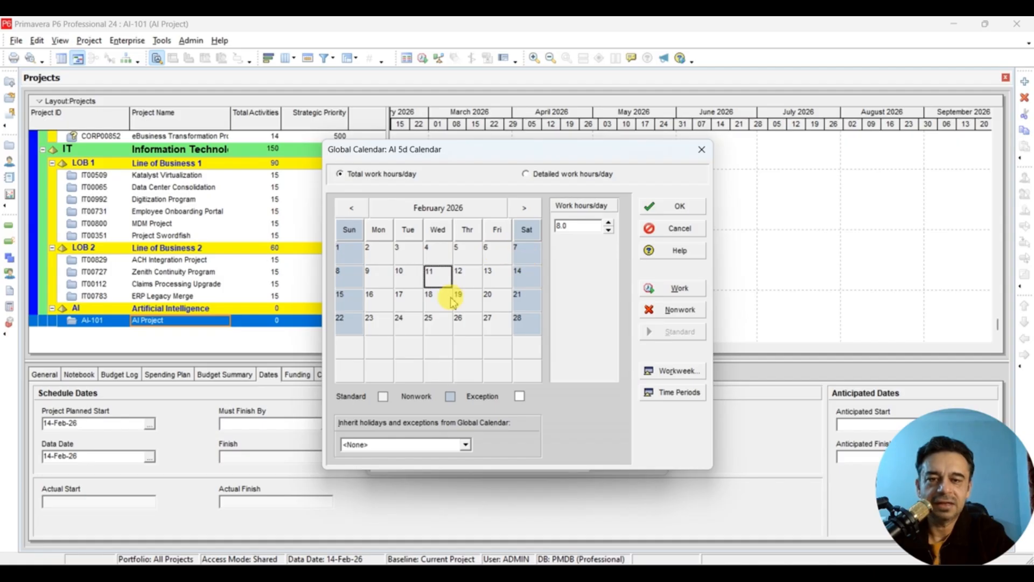
pyautogui.click(405, 299)
pyautogui.click(435, 303)
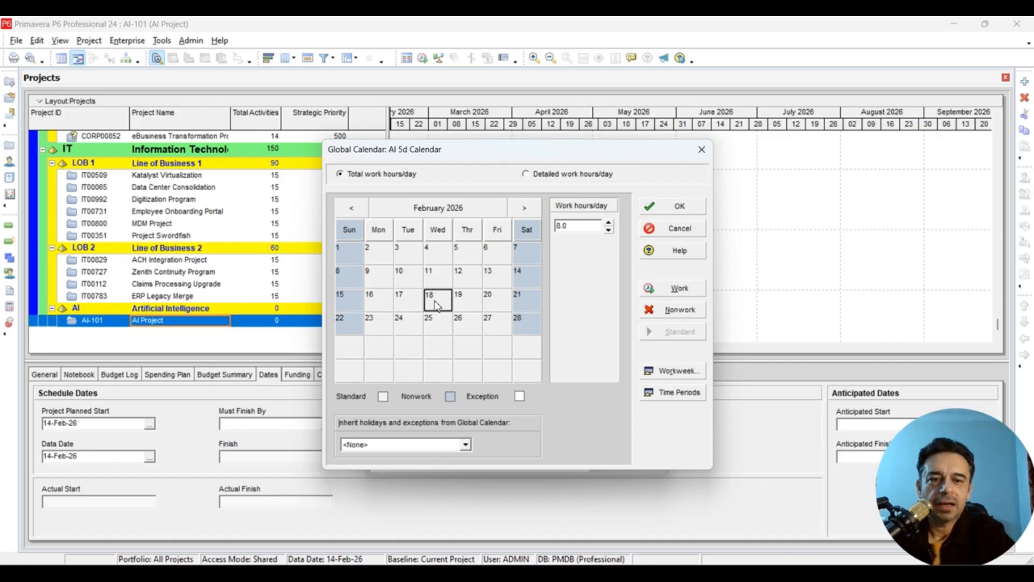
pyautogui.click(661, 375)
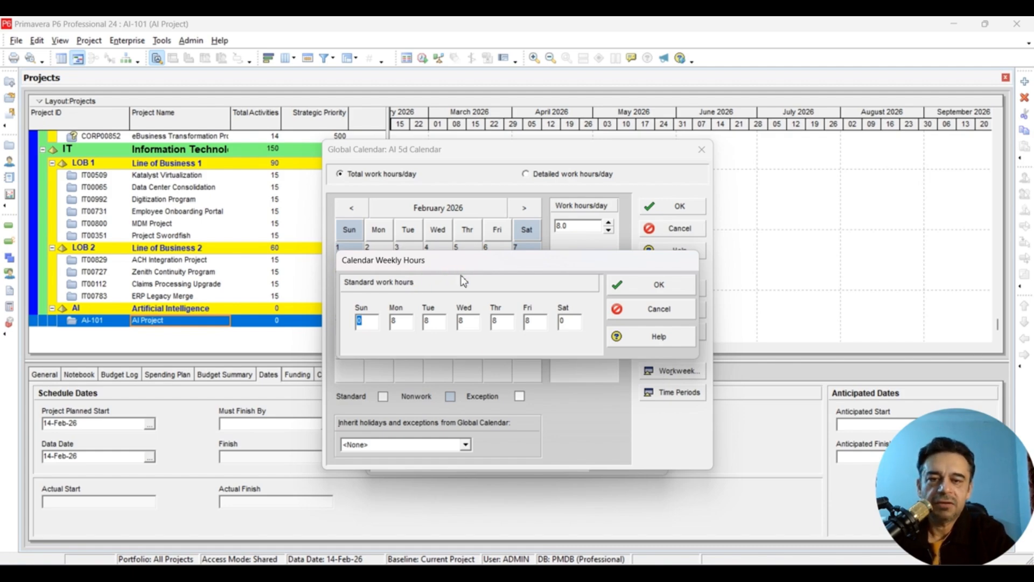
# - Set weekly hours to 8 for Sunday–Thursday and 0 for Friday and Saturday
pyautogui.click(560, 323)
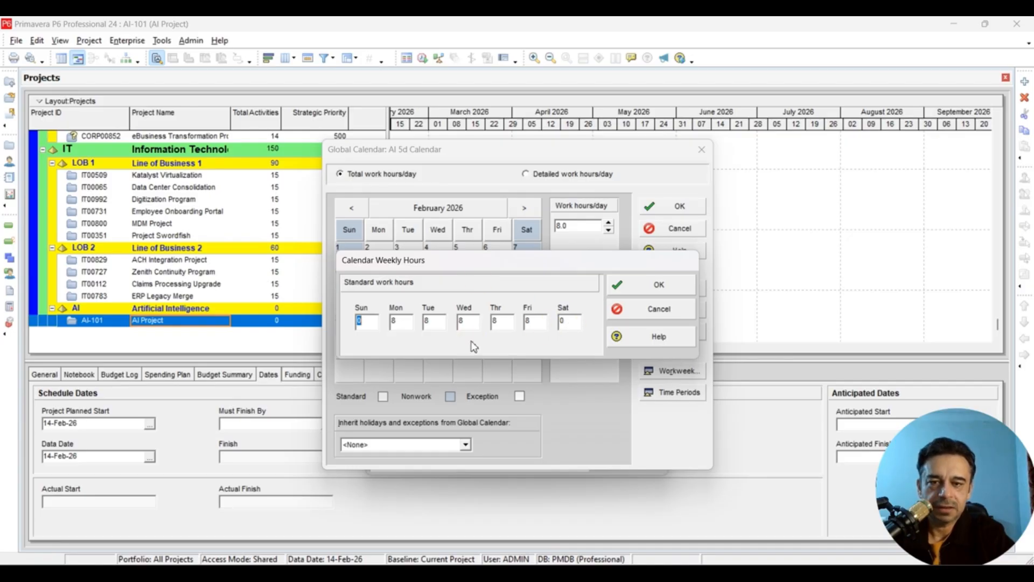
pyautogui.doubleClick(539, 321)
pyautogui.write('0')
pyautogui.doubleClick(566, 321)
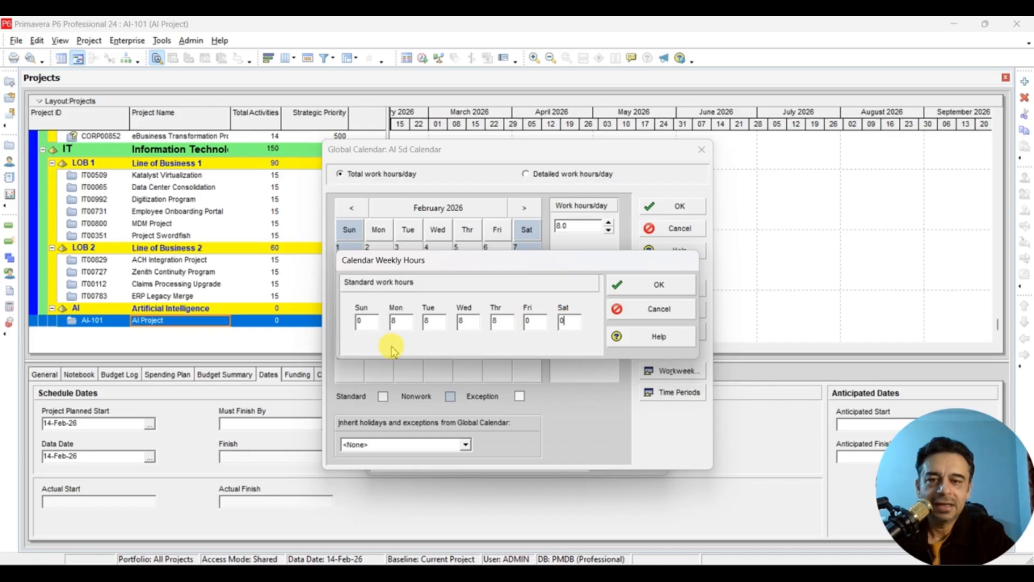
pyautogui.doubleClick(395, 322)
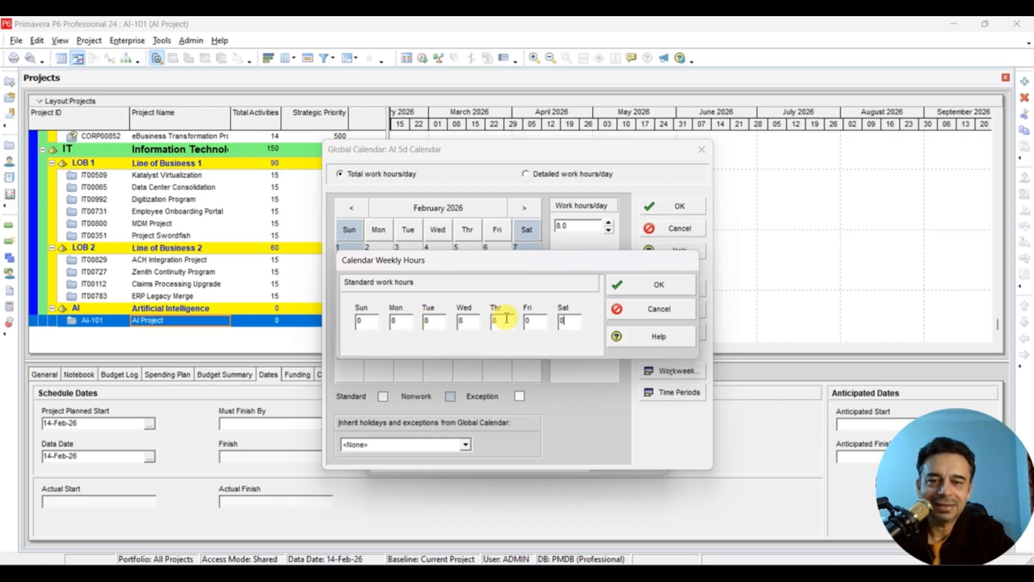
pyautogui.doubleClick(370, 320)
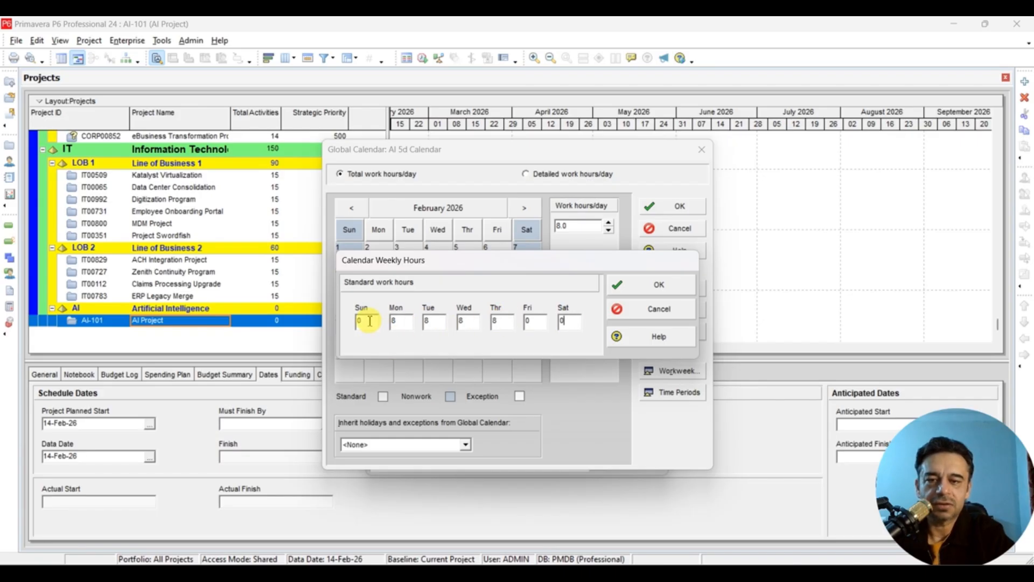
pyautogui.write('8')
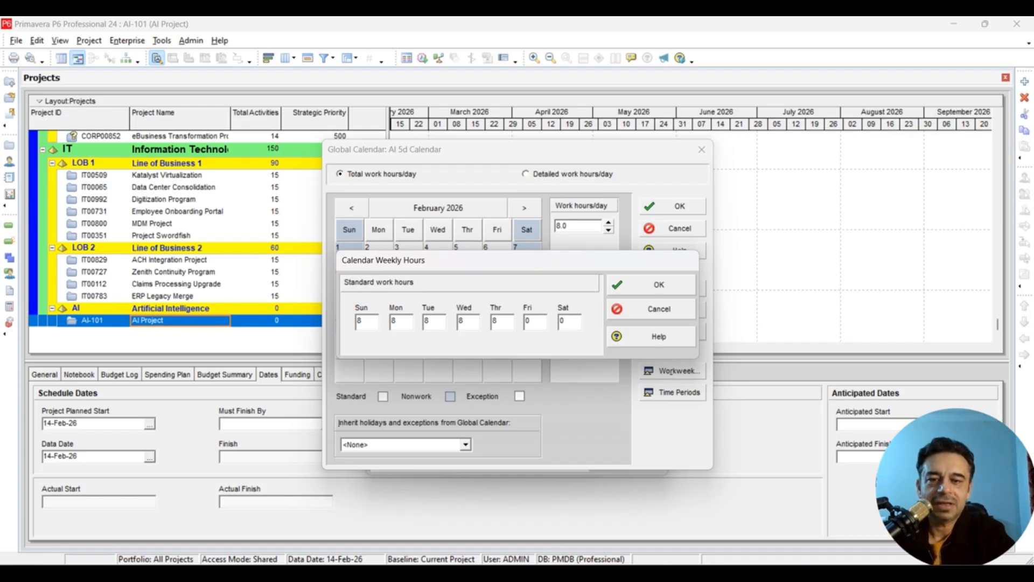
pyautogui.click(400, 325)
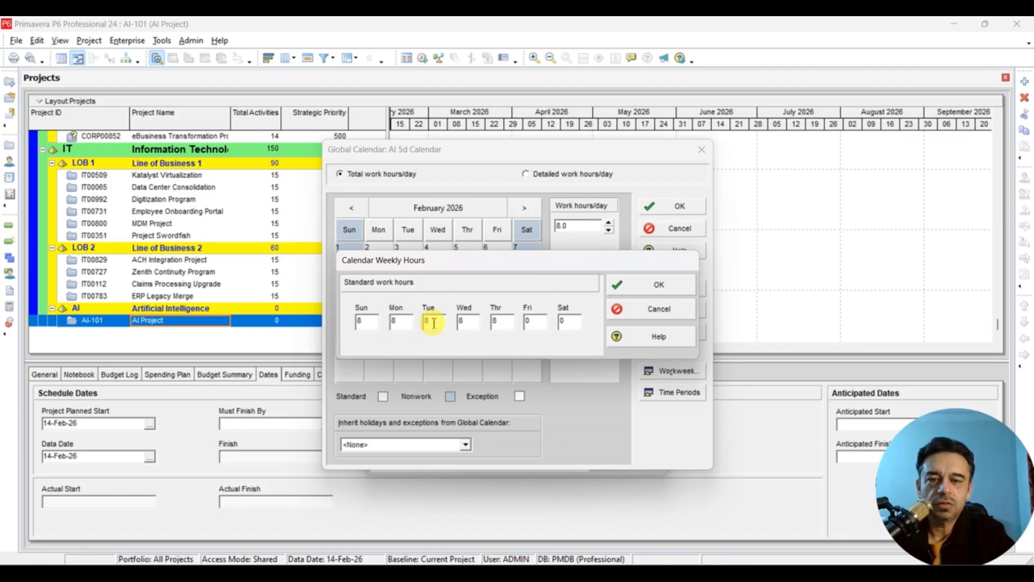
pyautogui.doubleClick(467, 323)
pyautogui.doubleClick(500, 323)
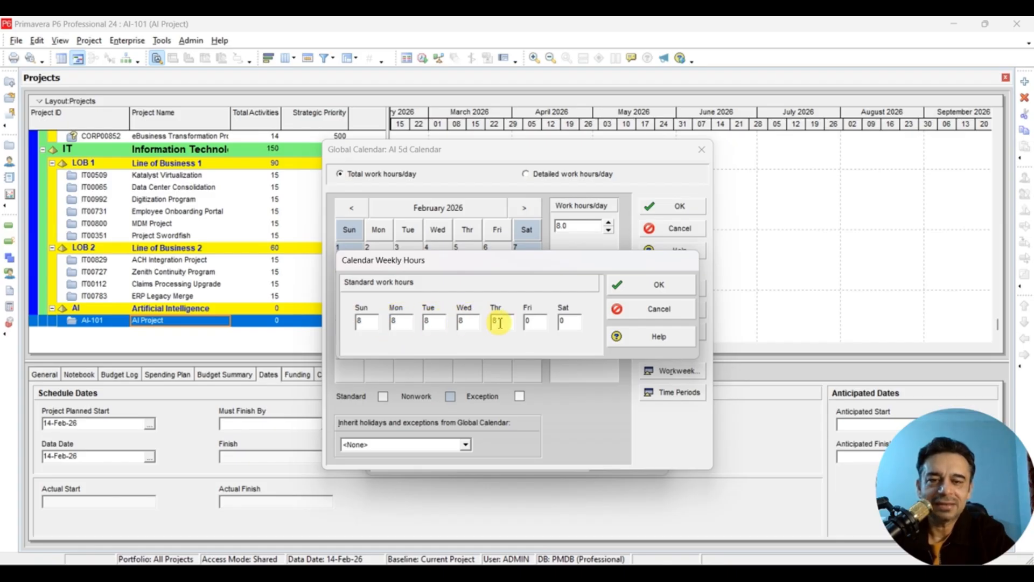
pyautogui.click(619, 284)
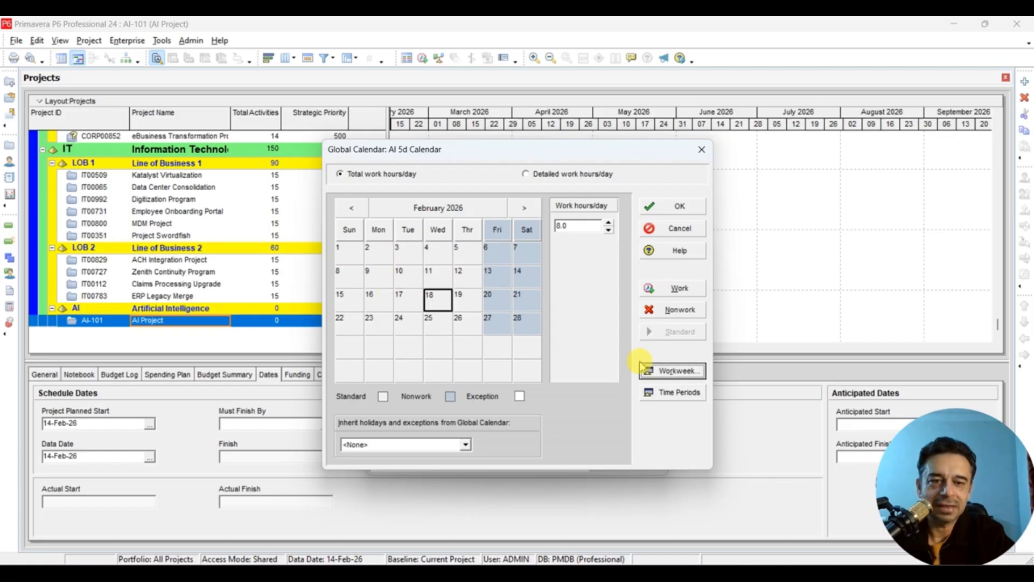
# - Recheck the Sun–Thu weekly hours, then browse ahead several months and back to February 2026
pyautogui.click(658, 371)
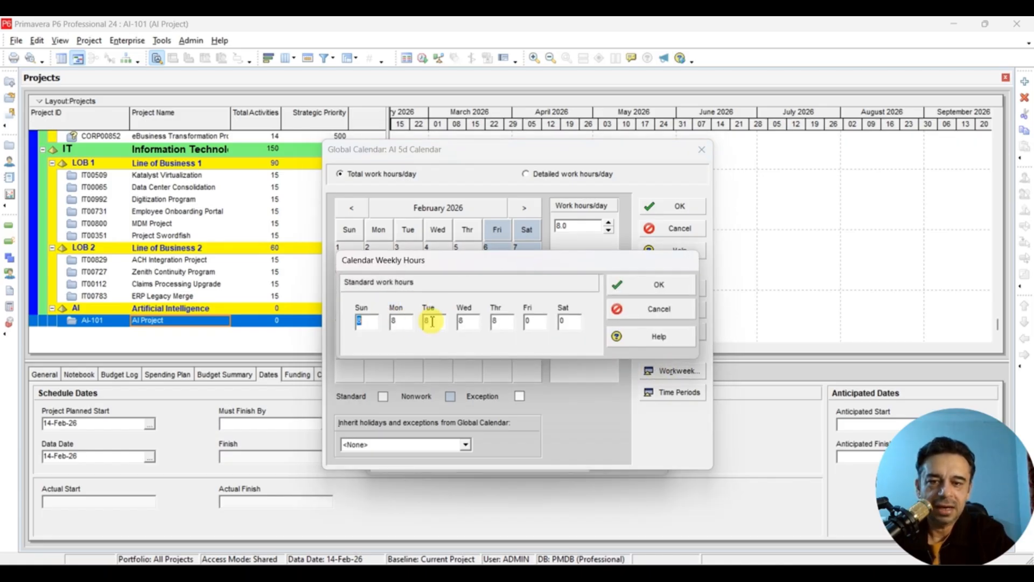
pyautogui.click(619, 284)
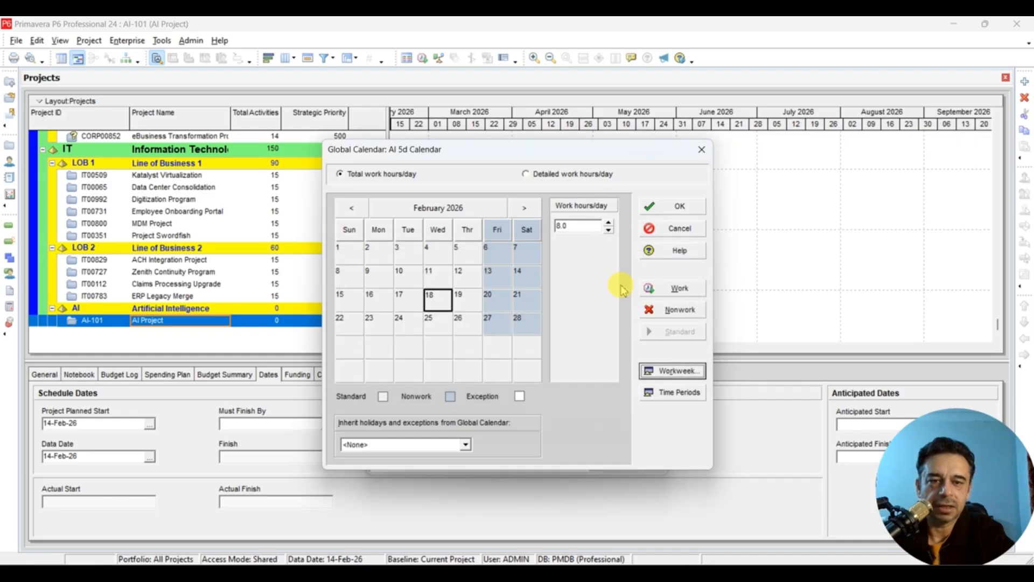
pyautogui.click(526, 209)
pyautogui.click(525, 209)
pyautogui.click(525, 209)
pyautogui.click(525, 209)
pyautogui.click(352, 209)
pyautogui.click(352, 209)
pyautogui.click(353, 209)
pyautogui.click(352, 209)
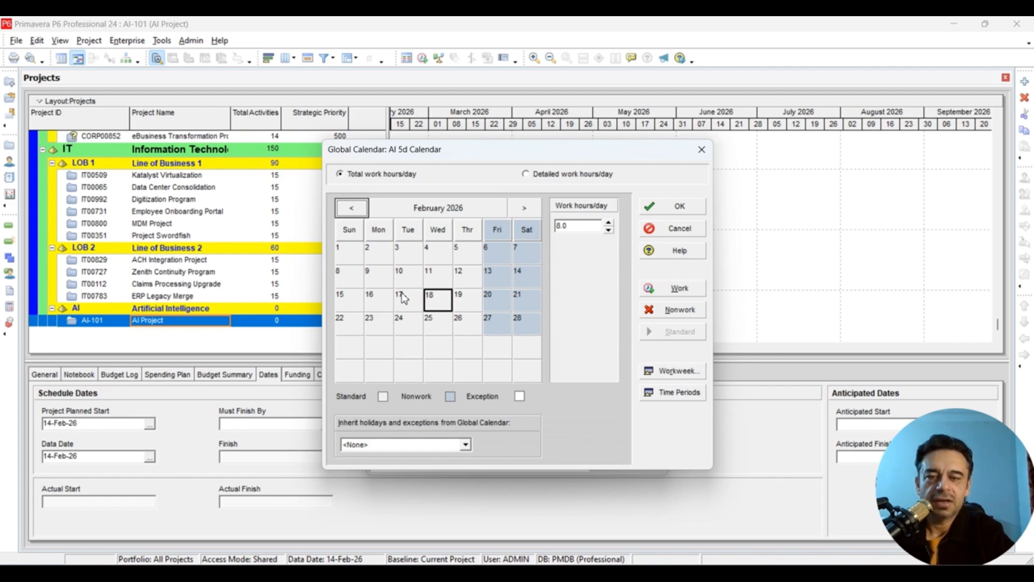
# - Go to March 2026, recheck the weekly hours, and inspect March 15 and 16
pyautogui.click(523, 210)
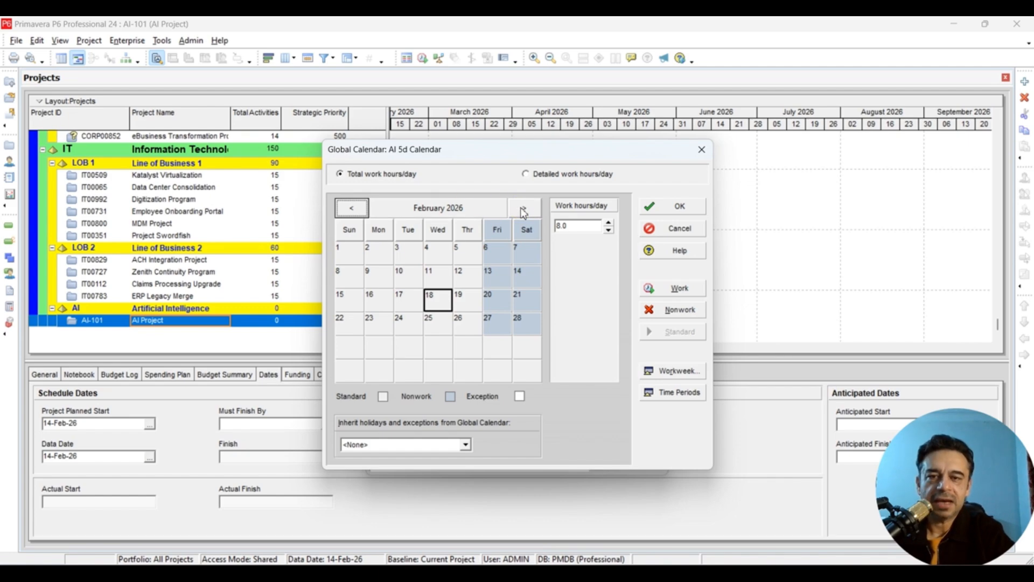
pyautogui.click(348, 300)
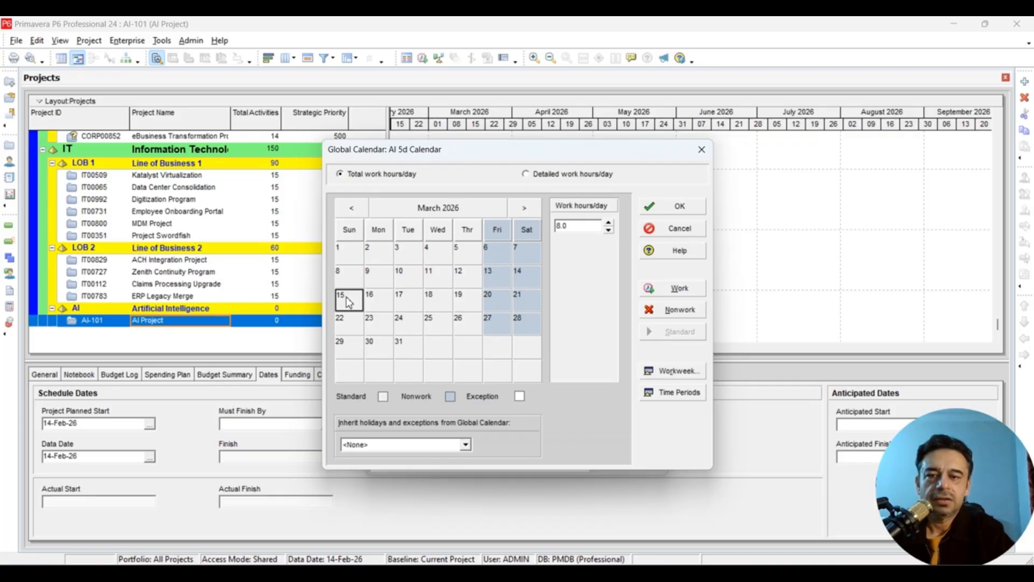
pyautogui.click(582, 354)
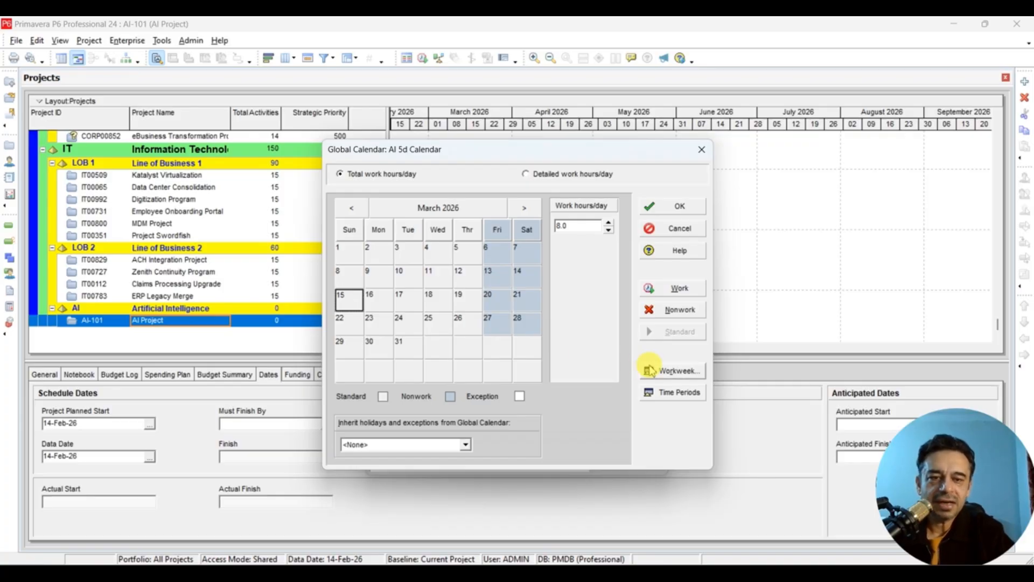
pyautogui.click(677, 372)
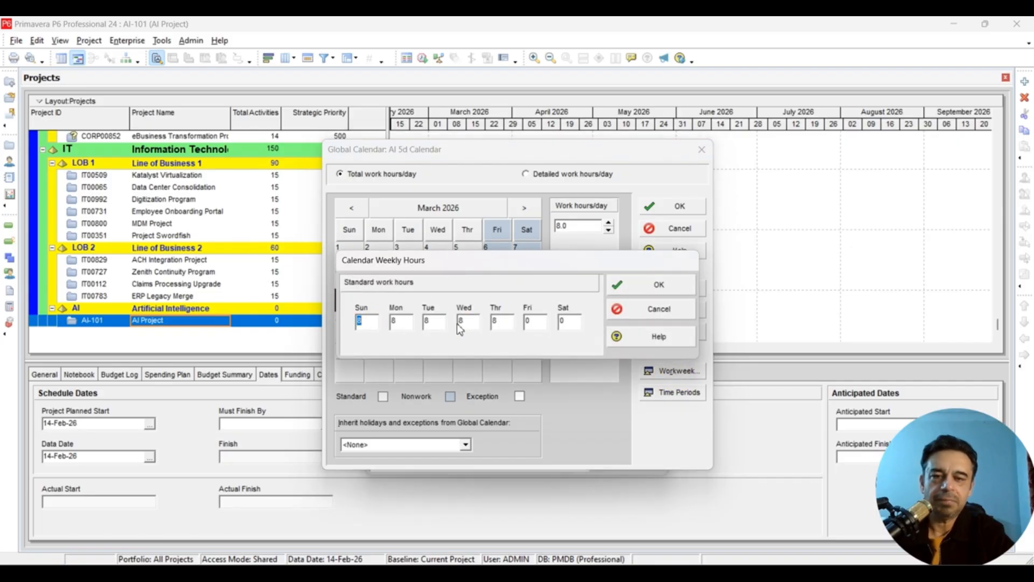
pyautogui.click(619, 311)
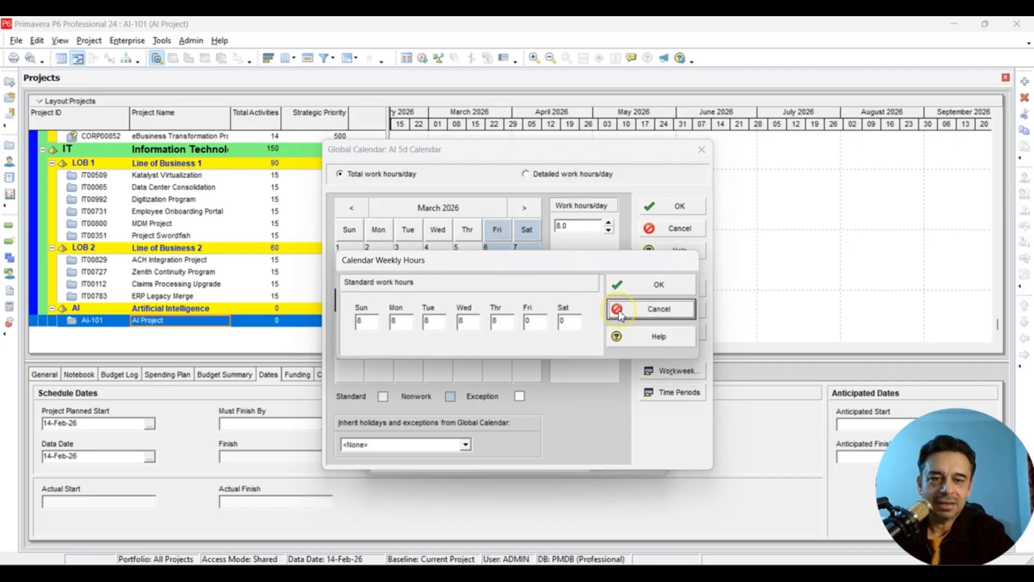
pyautogui.click(381, 304)
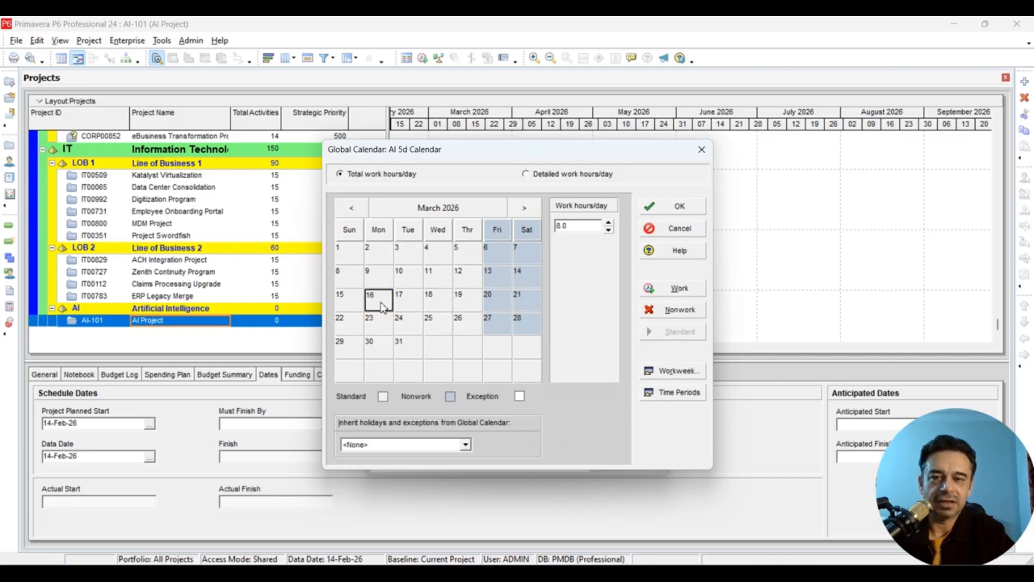
# - Mark March 15–19, 2026 as nonwork days, then return to February 2026
pyautogui.click(345, 300)
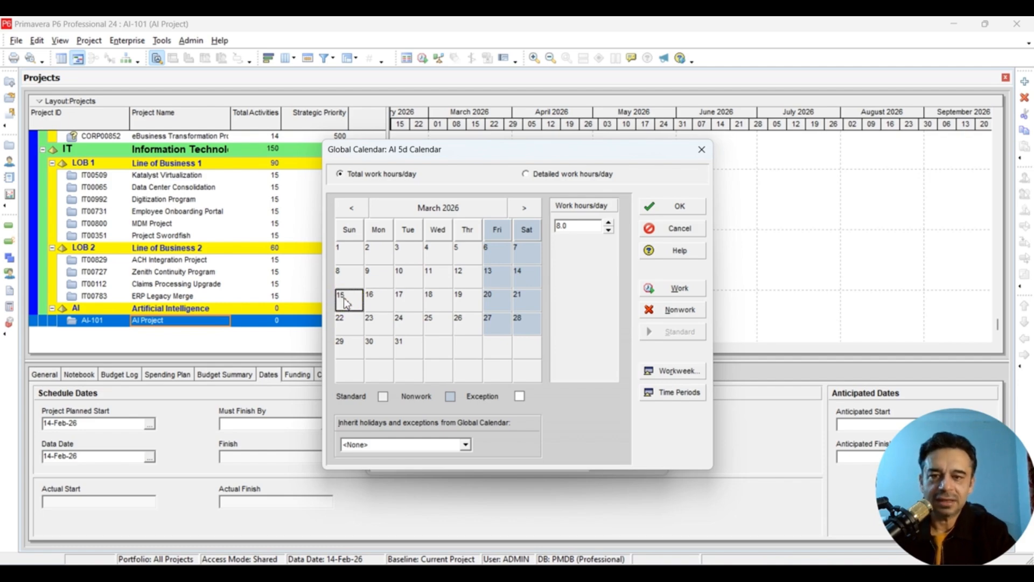
pyautogui.keyDown('shift'); pyautogui.click(472, 303); pyautogui.keyUp('shift')
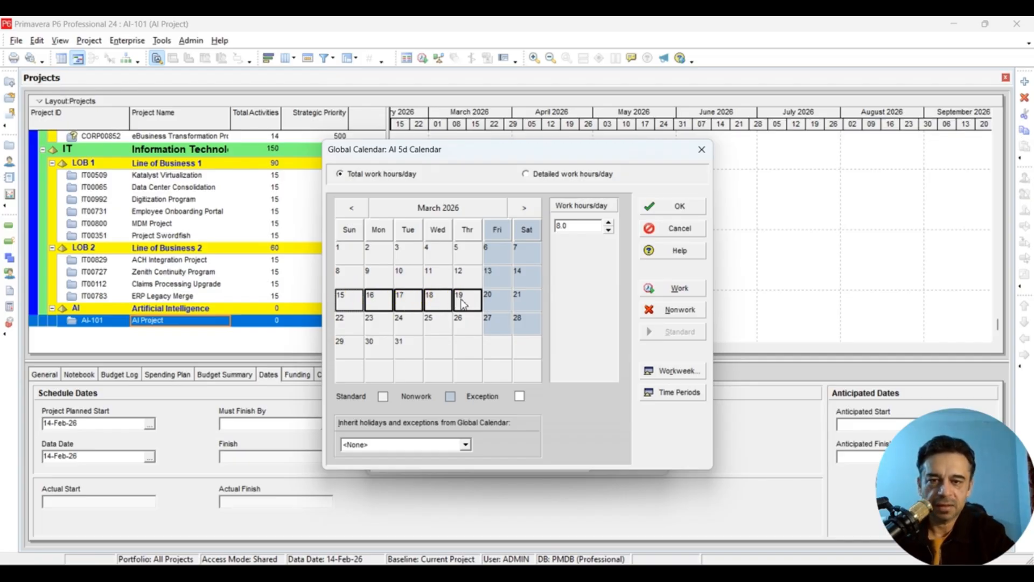
pyautogui.click(349, 304)
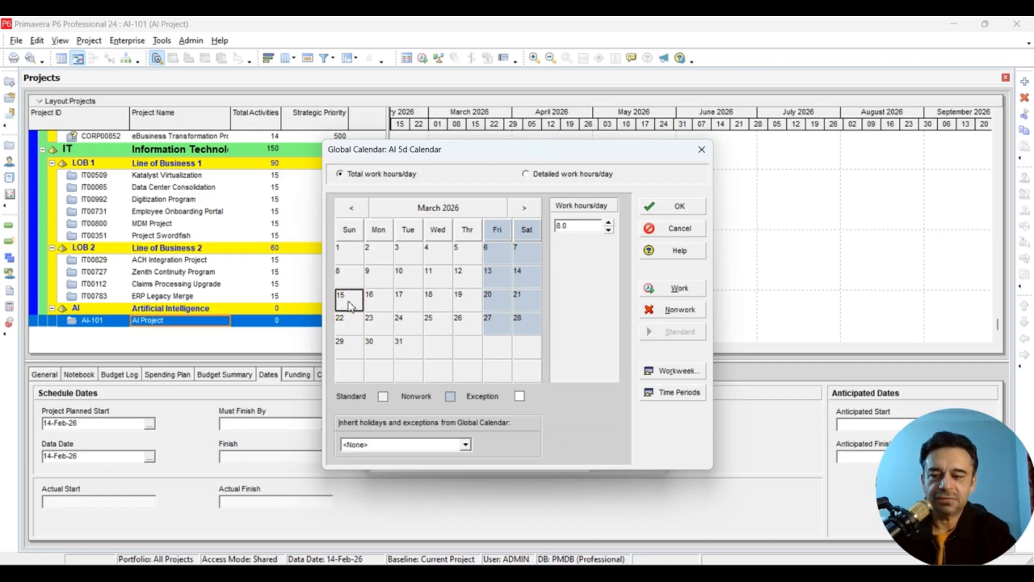
pyautogui.keyDown('shift'); pyautogui.click(461, 303); pyautogui.keyUp('shift')
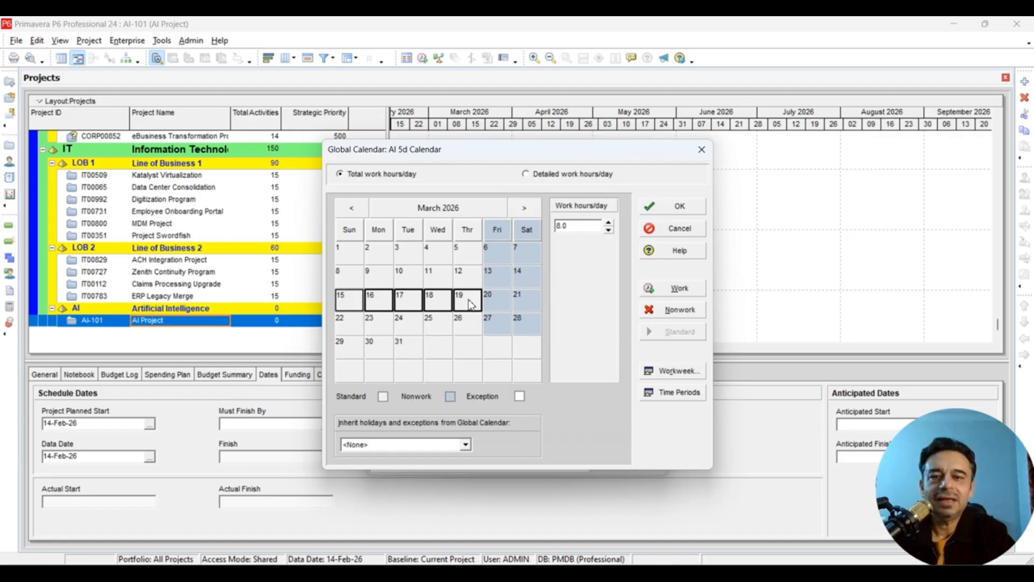
pyautogui.click(677, 315)
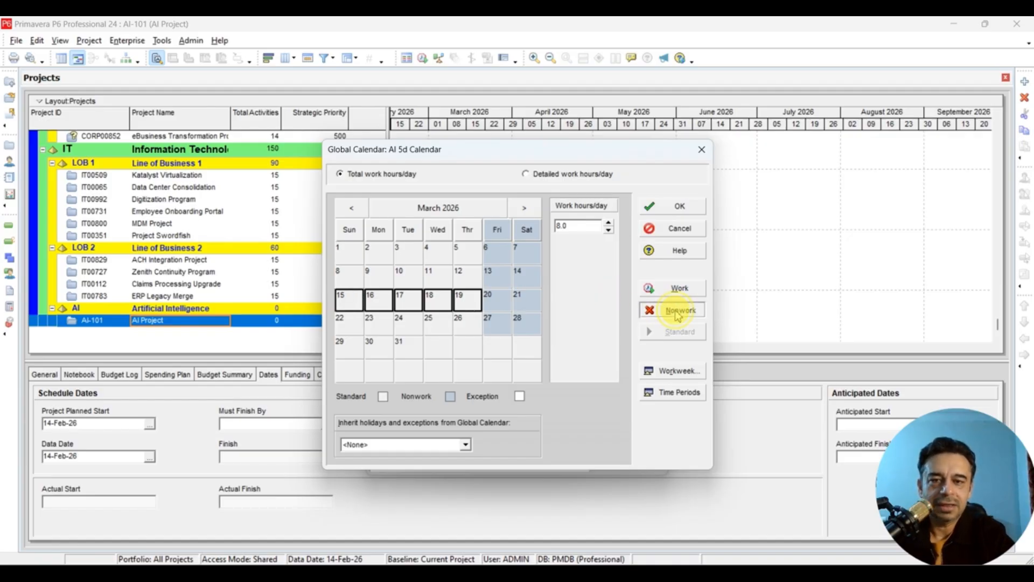
pyautogui.click(377, 326)
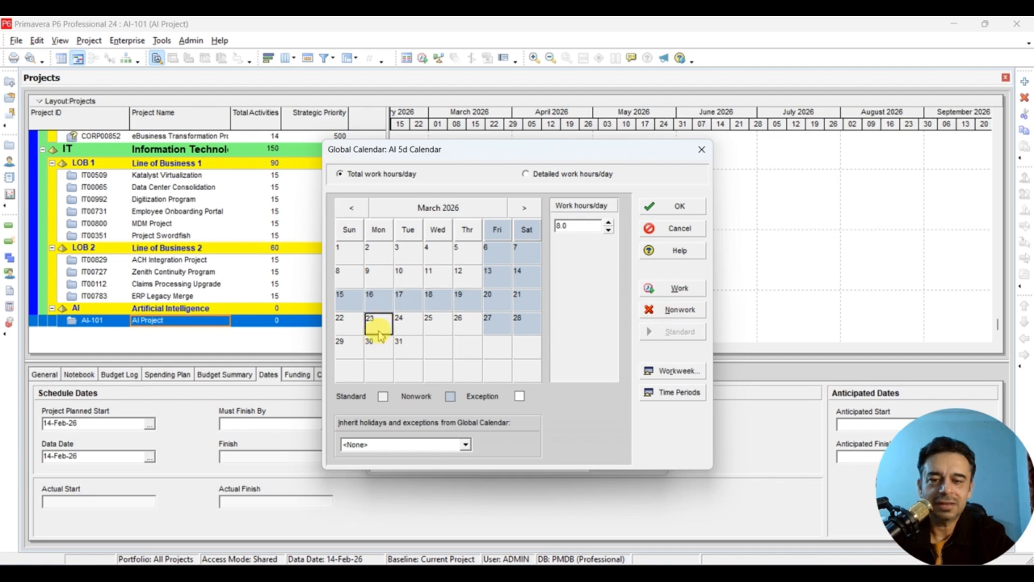
pyautogui.click(369, 281)
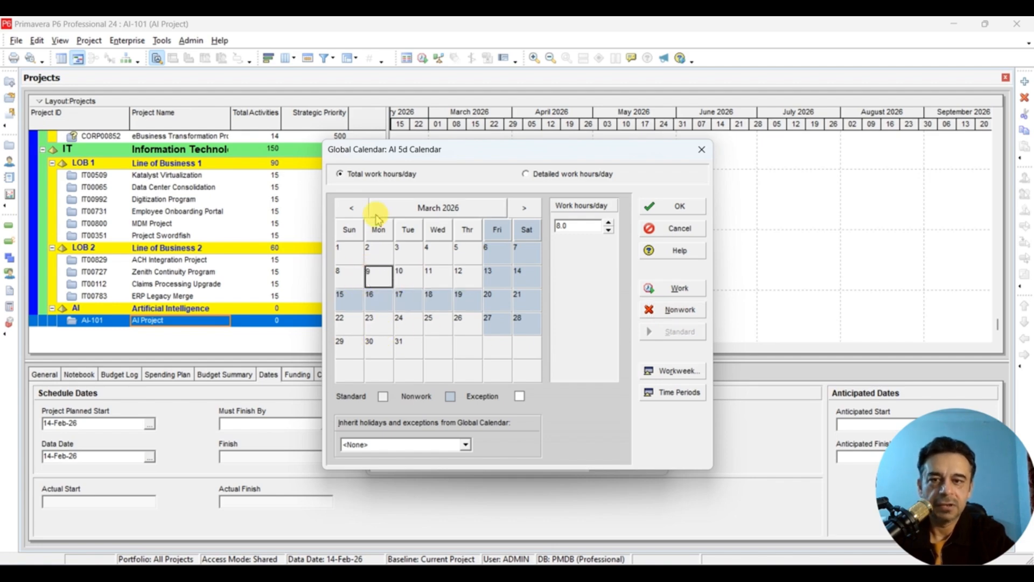
pyautogui.click(346, 211)
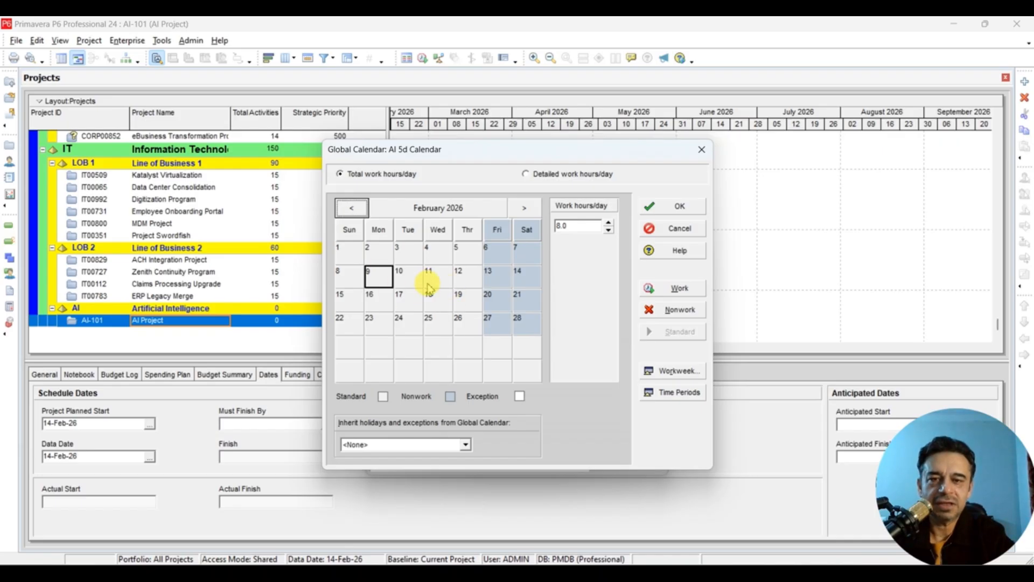
# - Move to April 2026 and select April 12 as the exception start
pyautogui.click(524, 206)
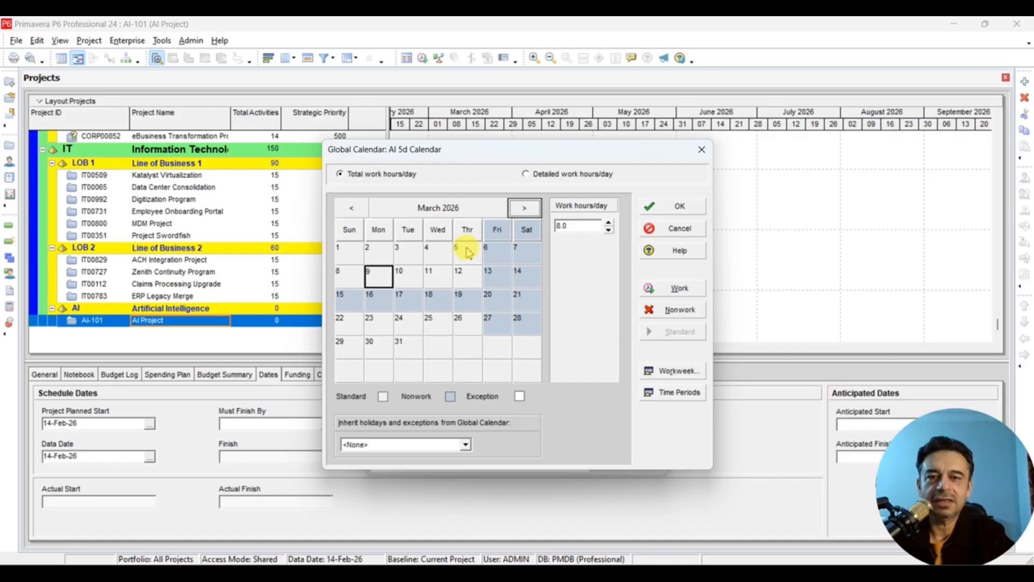
pyautogui.click(525, 209)
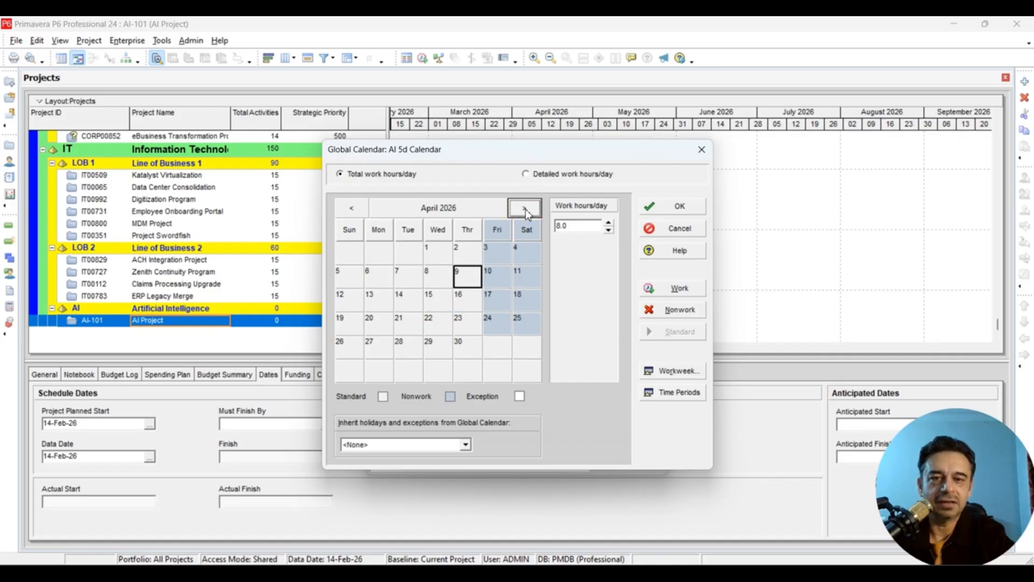
pyautogui.click(352, 209)
pyautogui.click(409, 329)
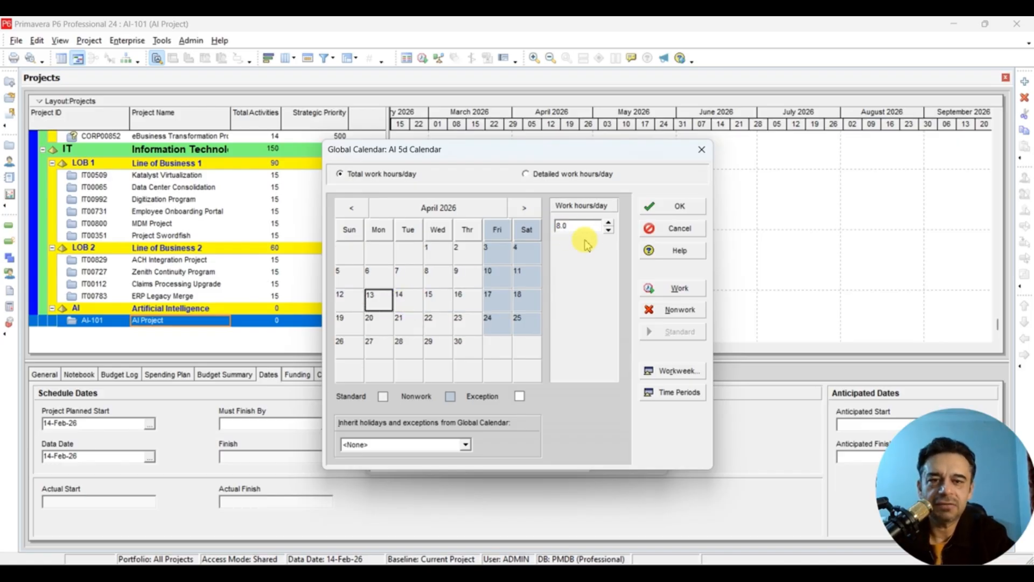
pyautogui.click(345, 306)
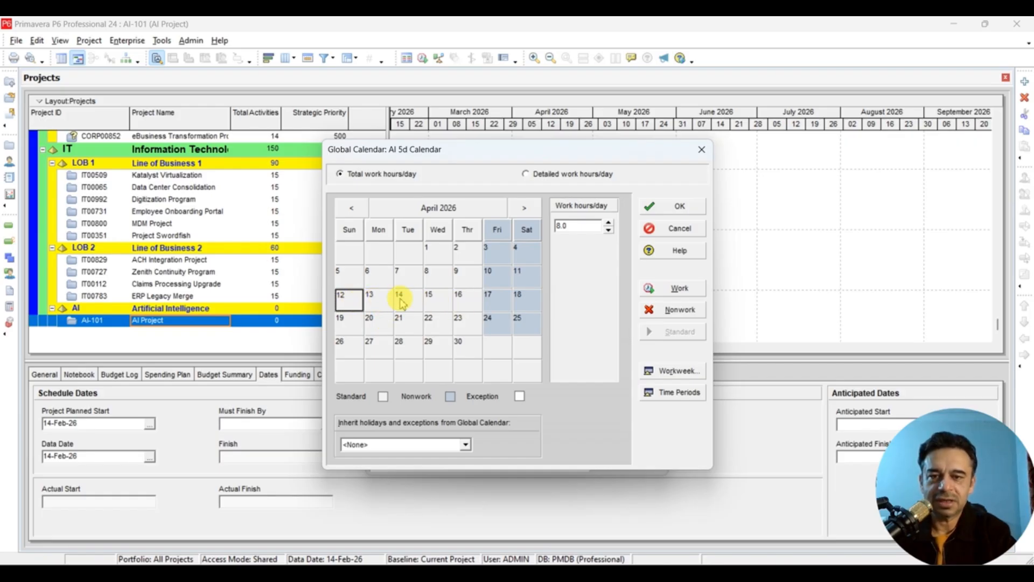
# - Give the selected April 12–16, 2026 days 12 work hours
pyautogui.keyDown('shift'); pyautogui.click(467, 308); pyautogui.keyUp('shift')
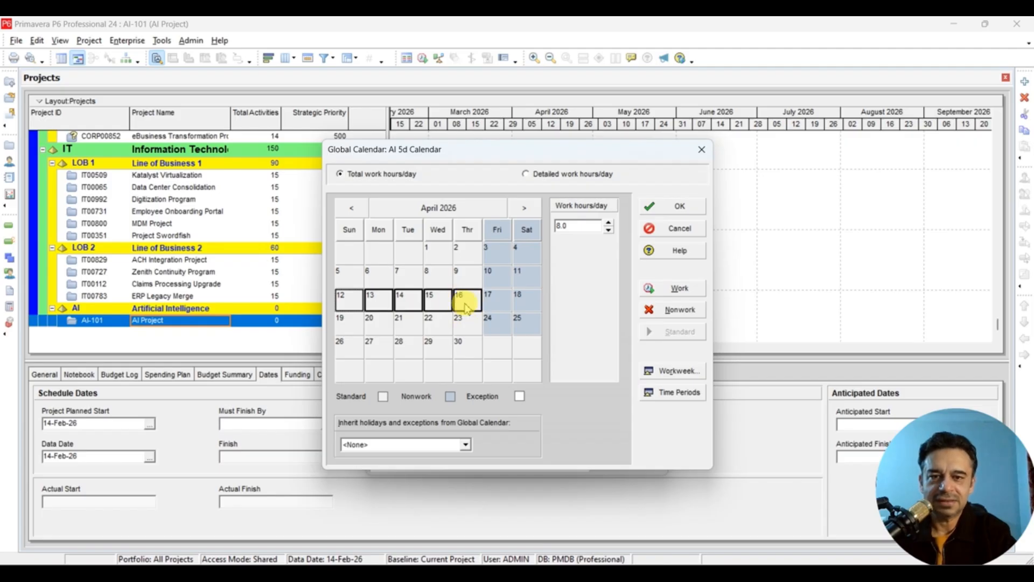
pyautogui.click(571, 227)
pyautogui.click(572, 227)
pyautogui.doubleClick(572, 227)
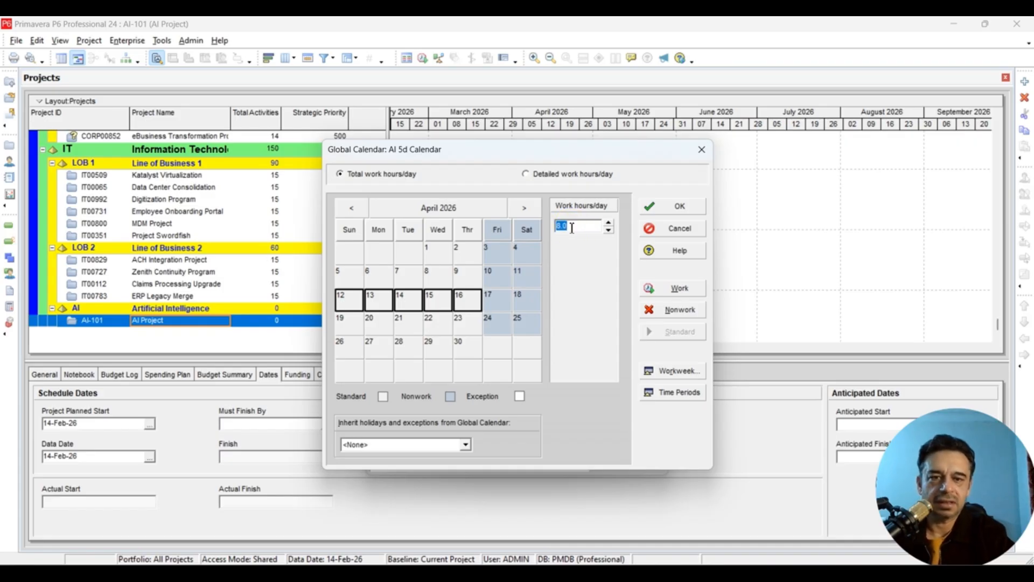
pyautogui.write('12')
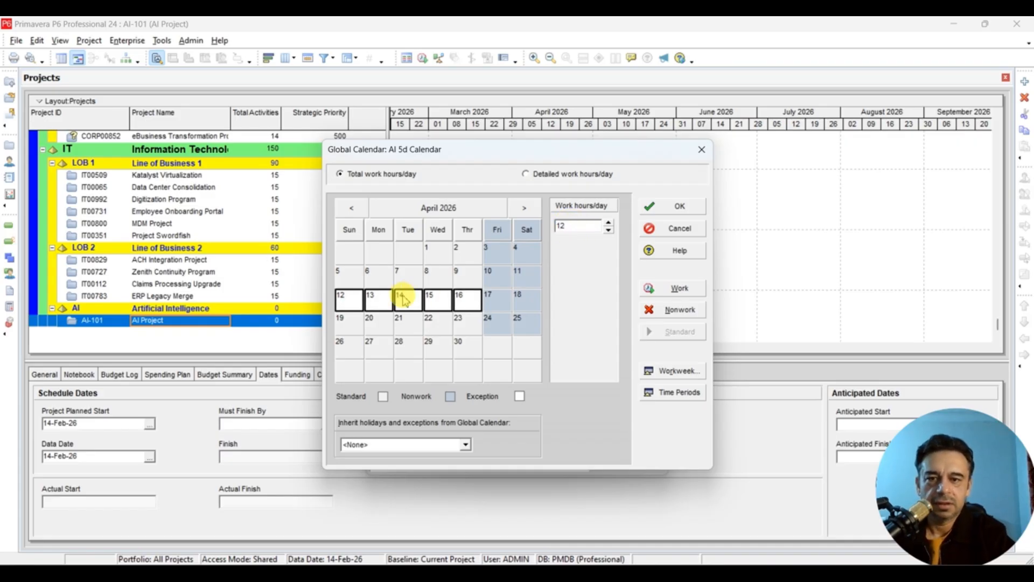
pyautogui.click(356, 303)
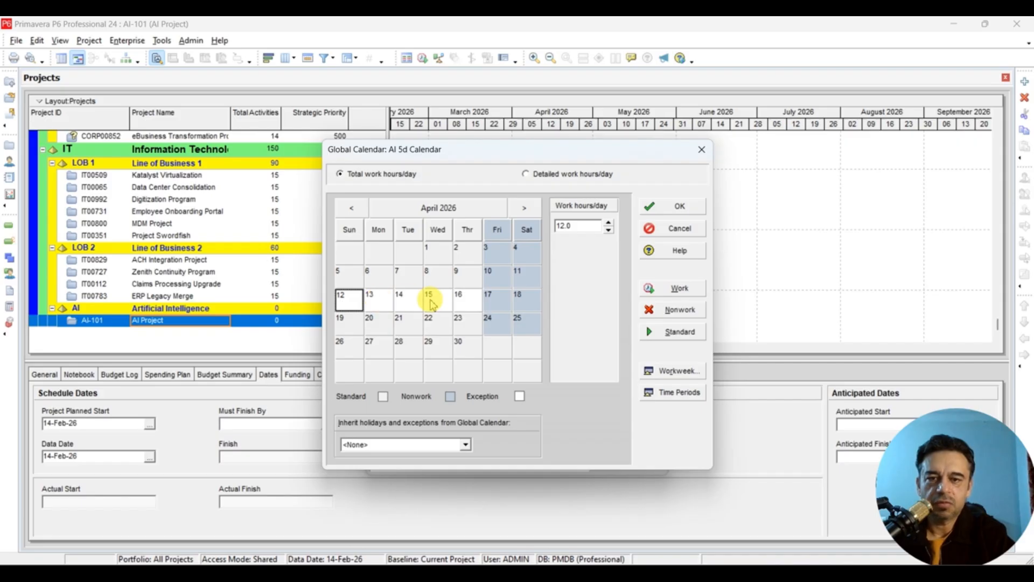
# - Check hours on April 16, 14, 13, 7 and 21, then return to February 2026
pyautogui.click(462, 305)
pyautogui.click(415, 304)
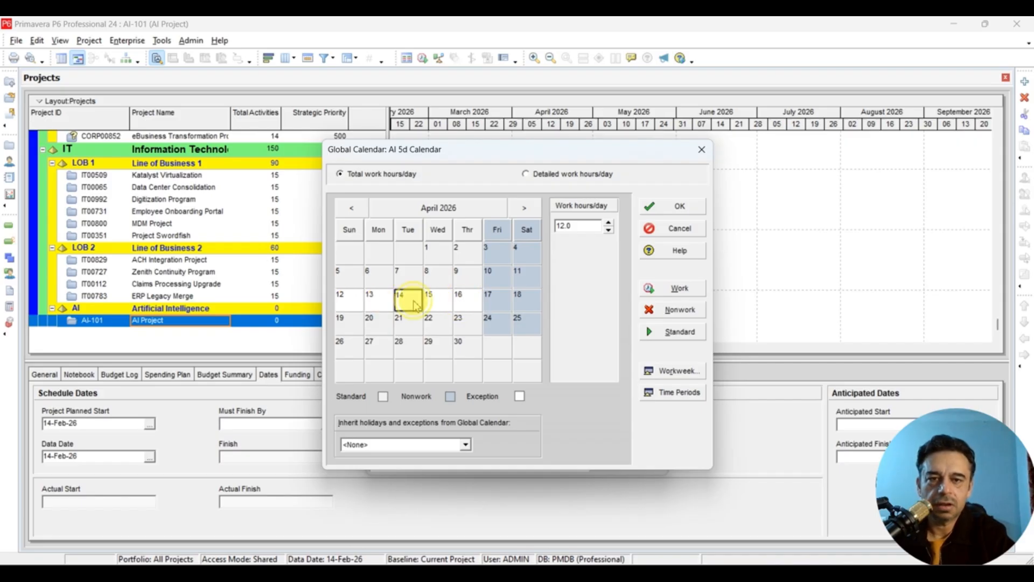
pyautogui.click(378, 305)
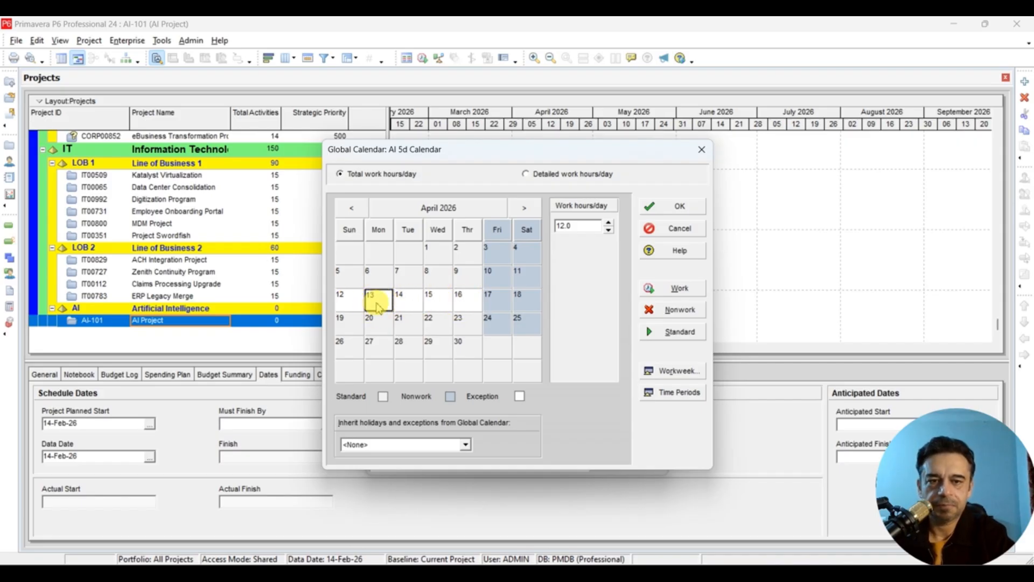
pyautogui.click(408, 276)
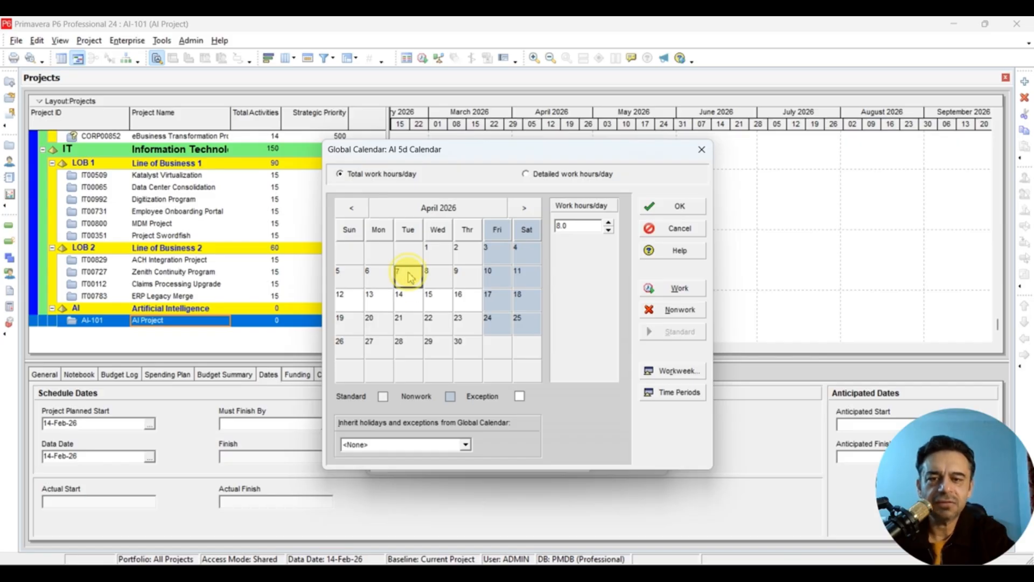
pyautogui.click(412, 329)
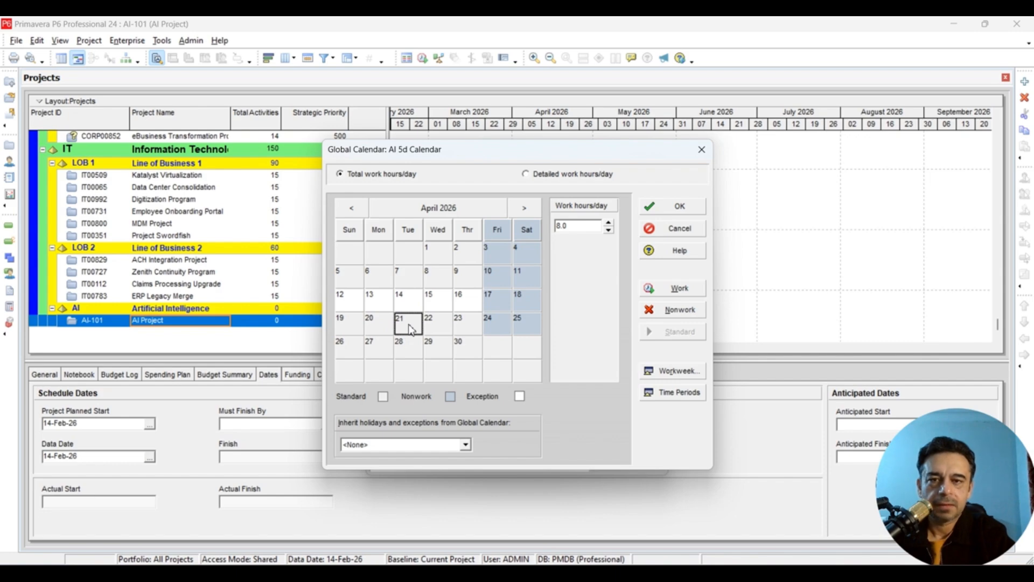
pyautogui.click(353, 209)
pyautogui.click(354, 212)
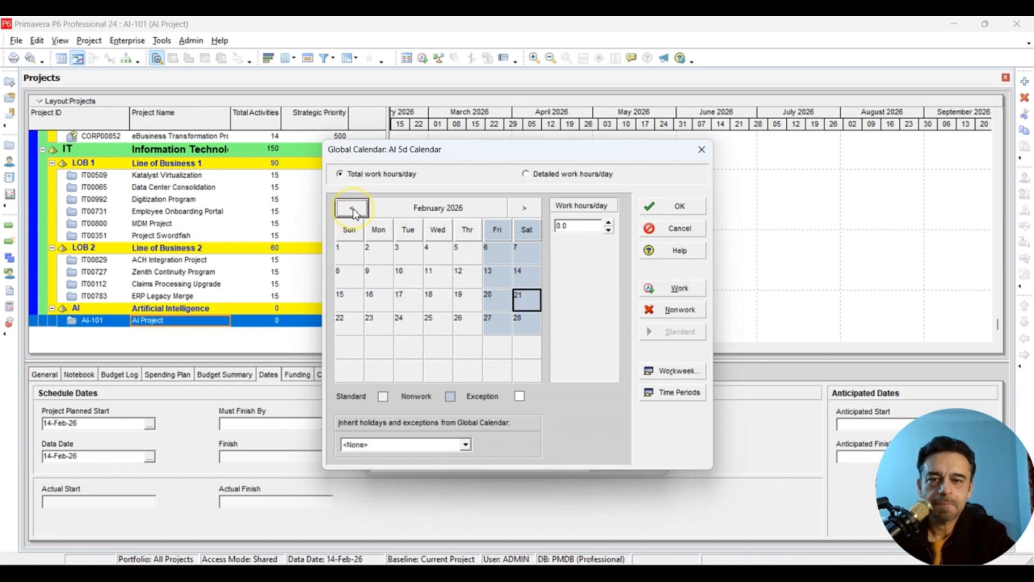
pyautogui.click(494, 256)
pyautogui.click(531, 256)
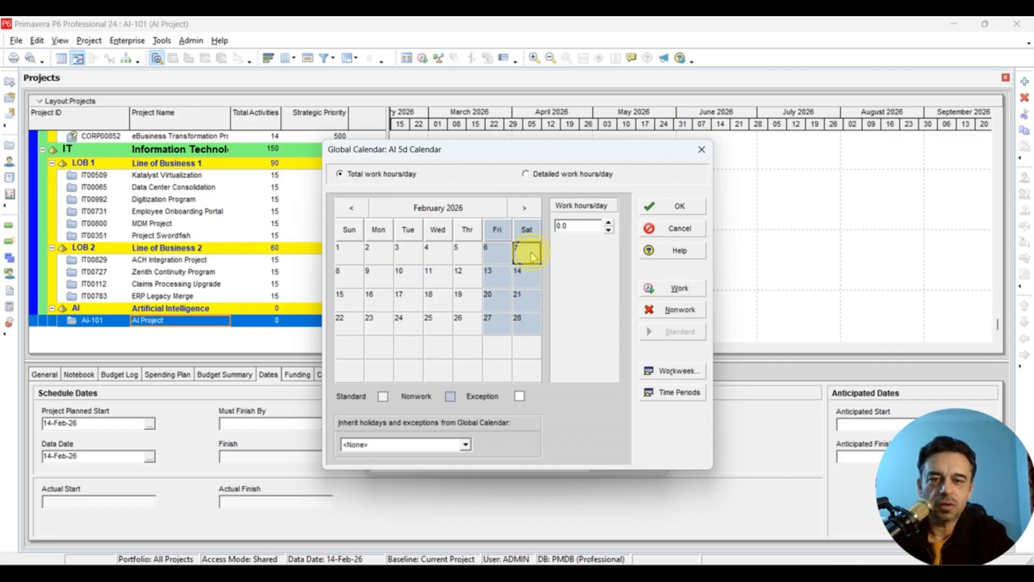
pyautogui.click(405, 275)
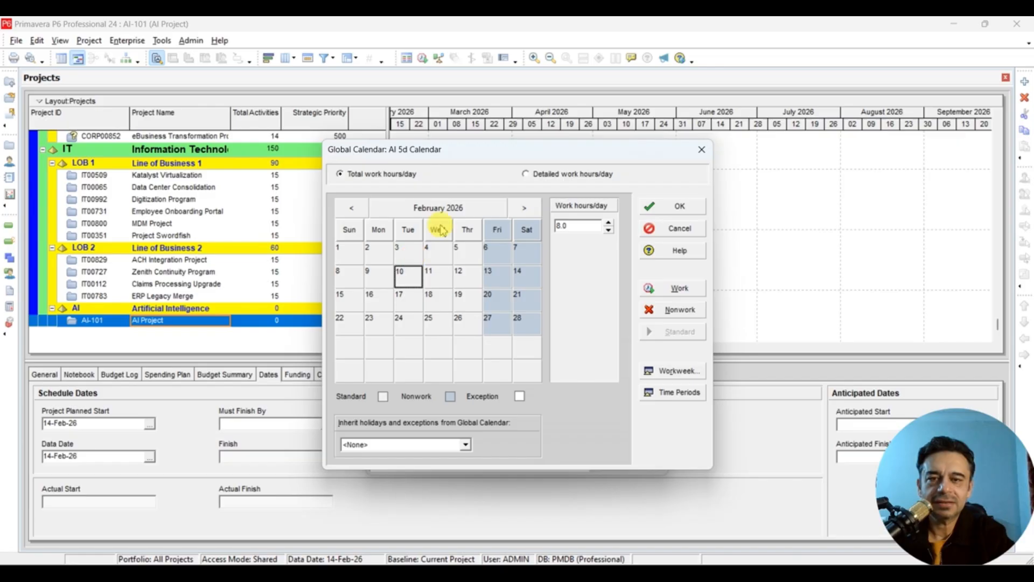
pyautogui.click(524, 208)
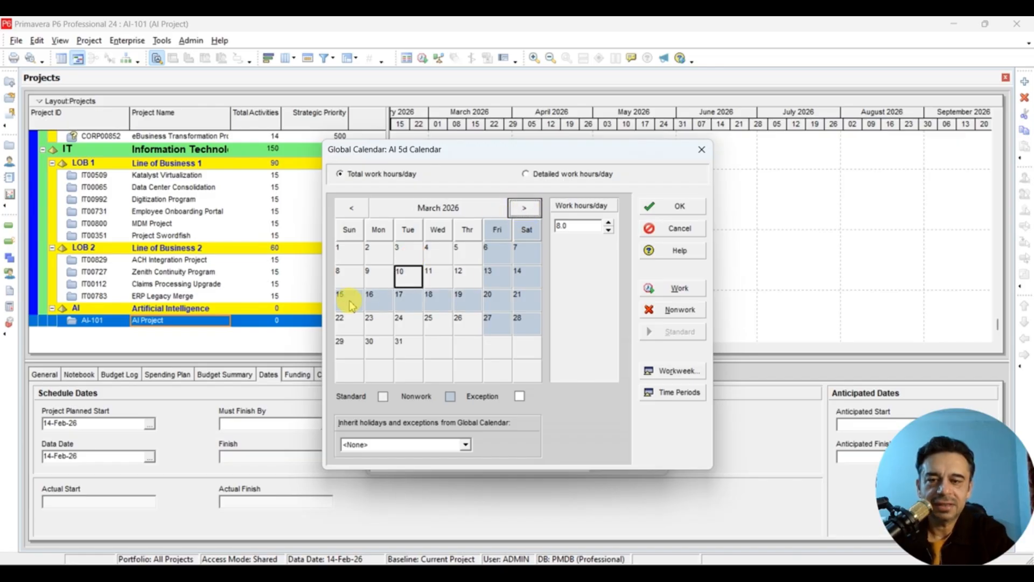
pyautogui.click(350, 302)
pyautogui.click(466, 301)
pyautogui.click(371, 328)
pyautogui.click(525, 210)
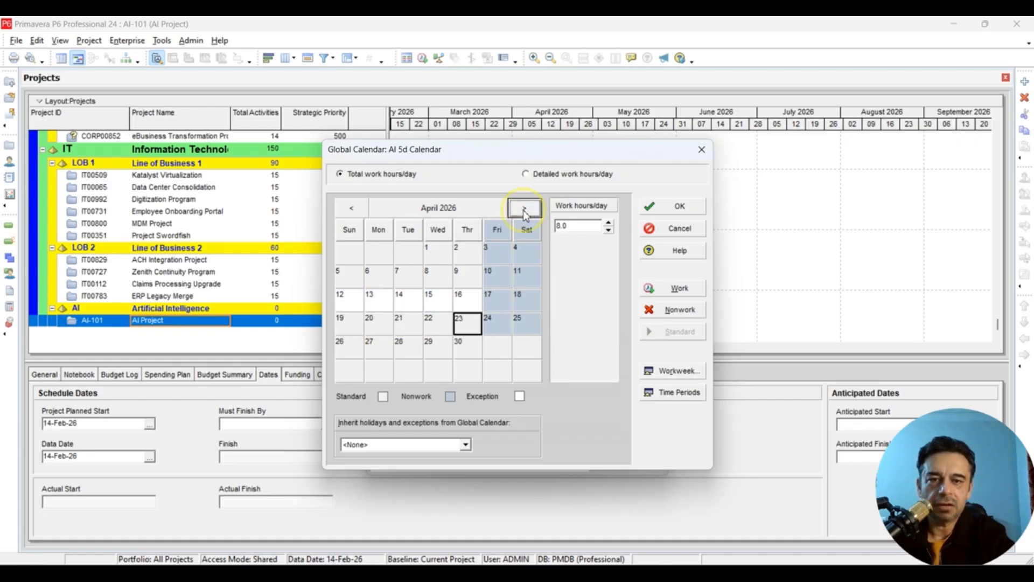
pyautogui.click(348, 301)
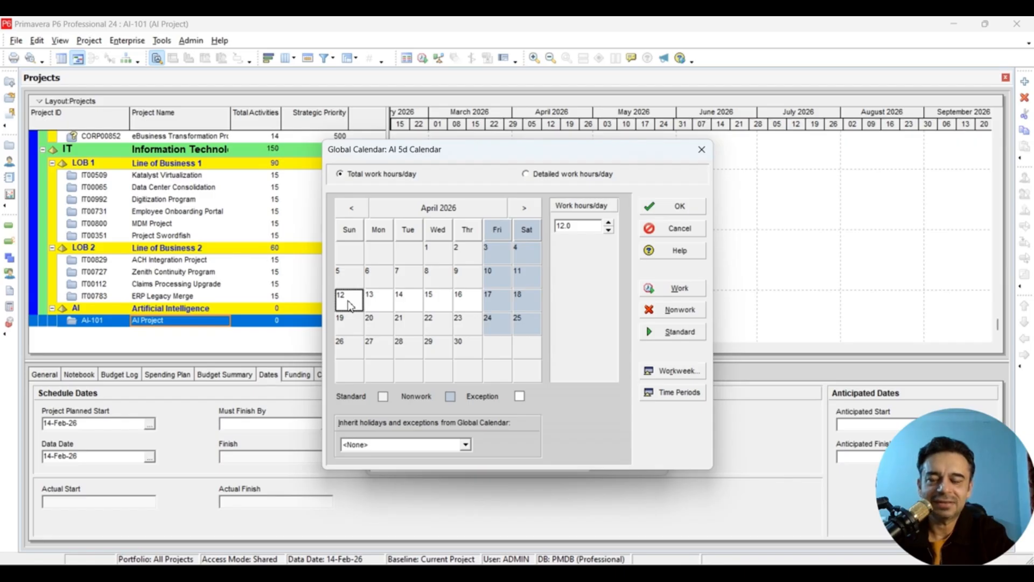
pyautogui.click(377, 300)
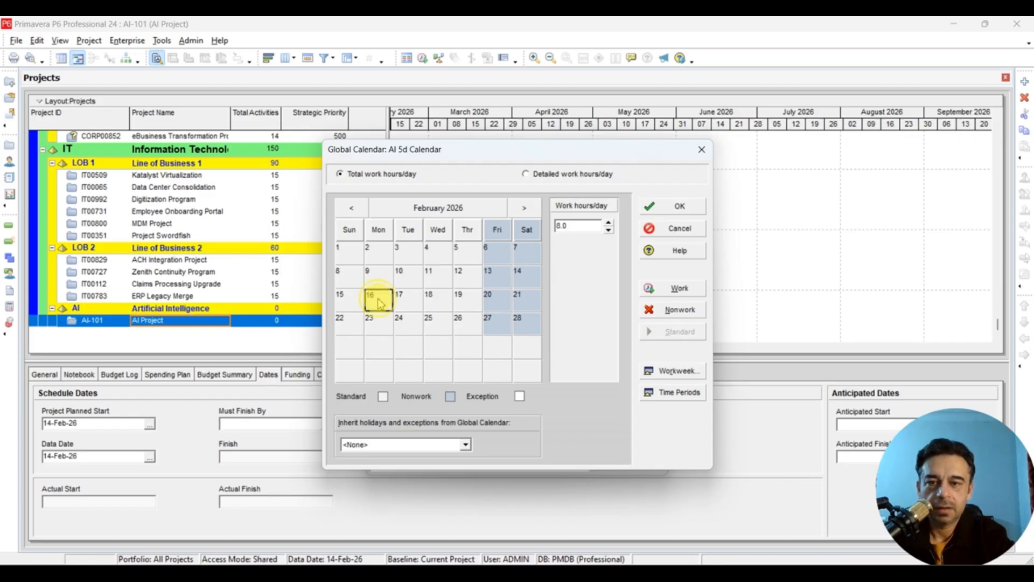
pyautogui.click(536, 251)
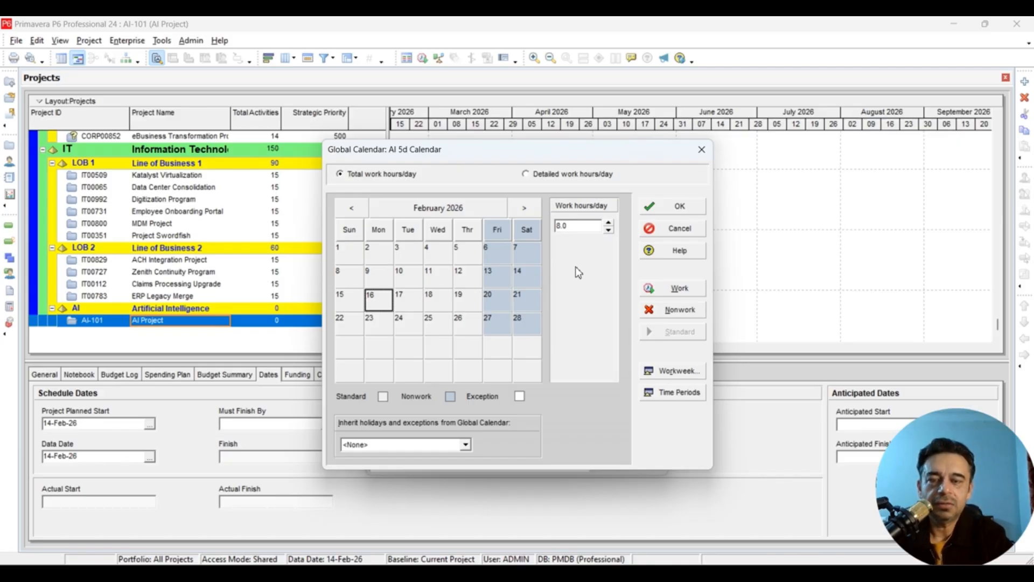
pyautogui.click(660, 370)
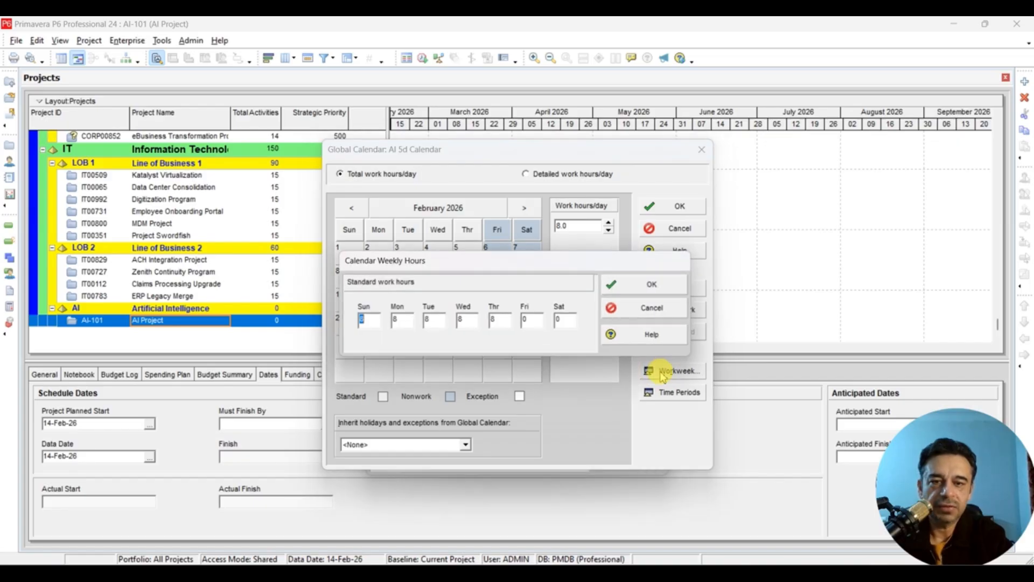
pyautogui.click(397, 322)
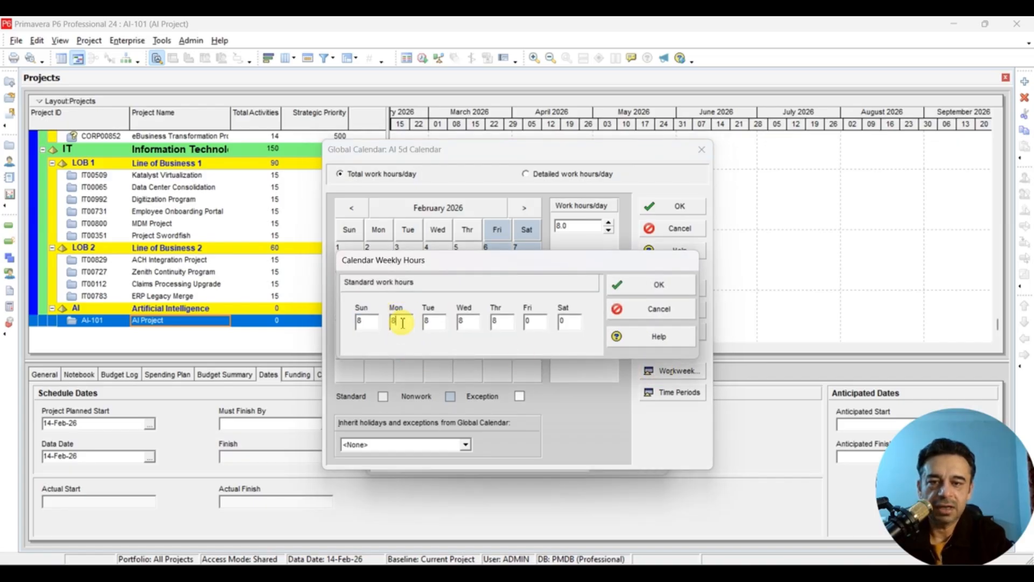
pyautogui.click(438, 323)
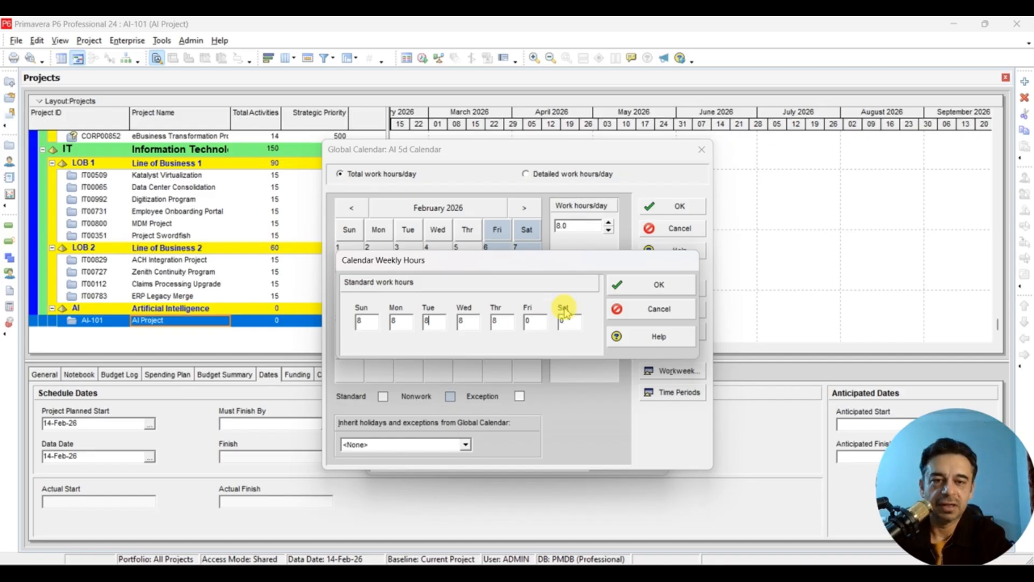
pyautogui.click(614, 308)
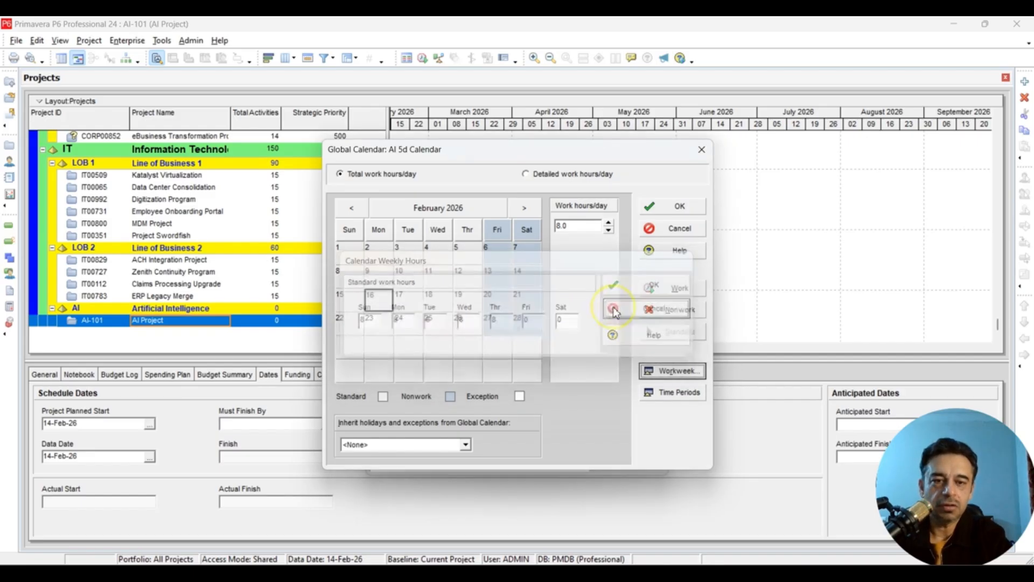
pyautogui.click(654, 370)
pyautogui.click(469, 321)
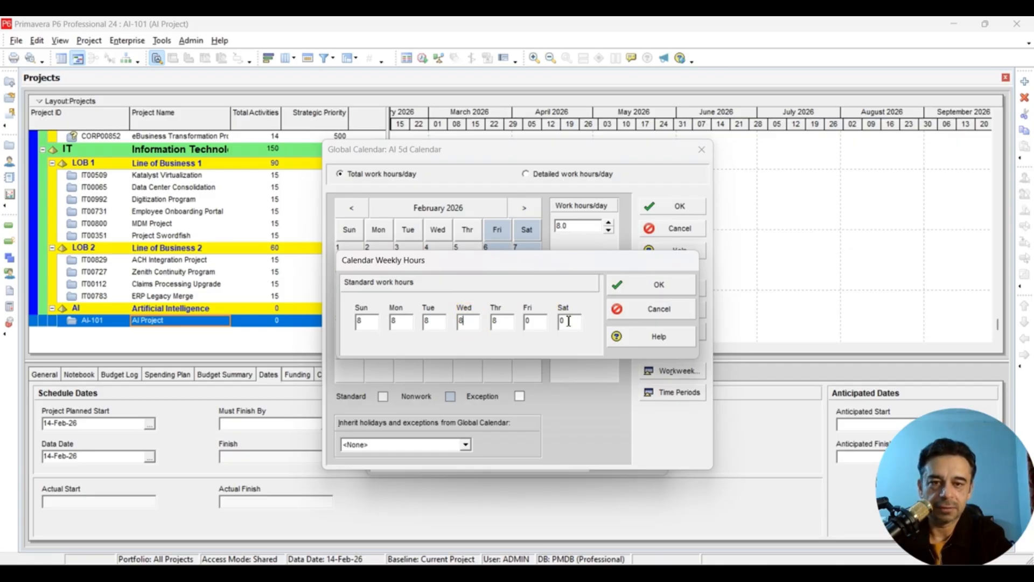
pyautogui.click(654, 284)
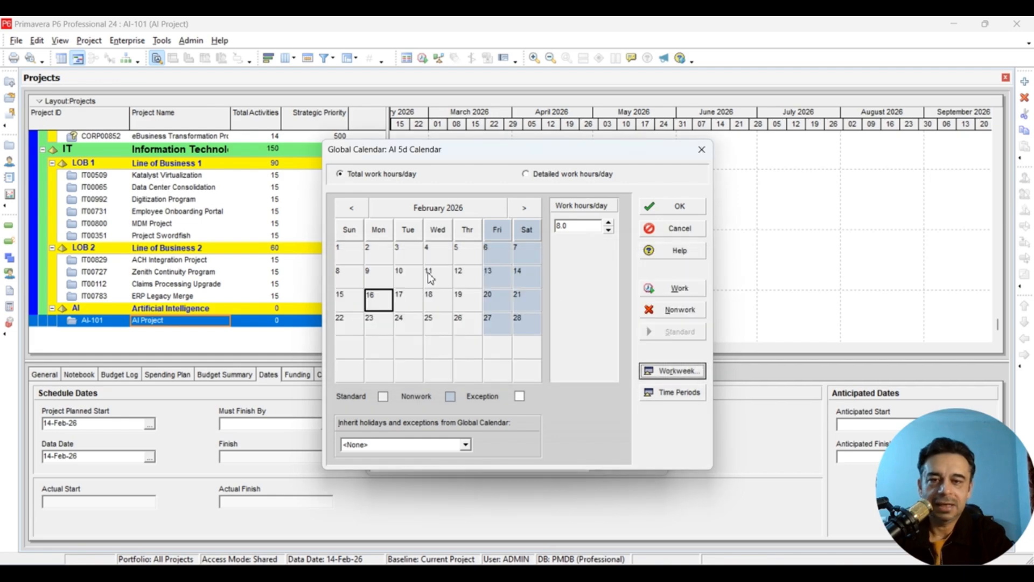
pyautogui.click(438, 278)
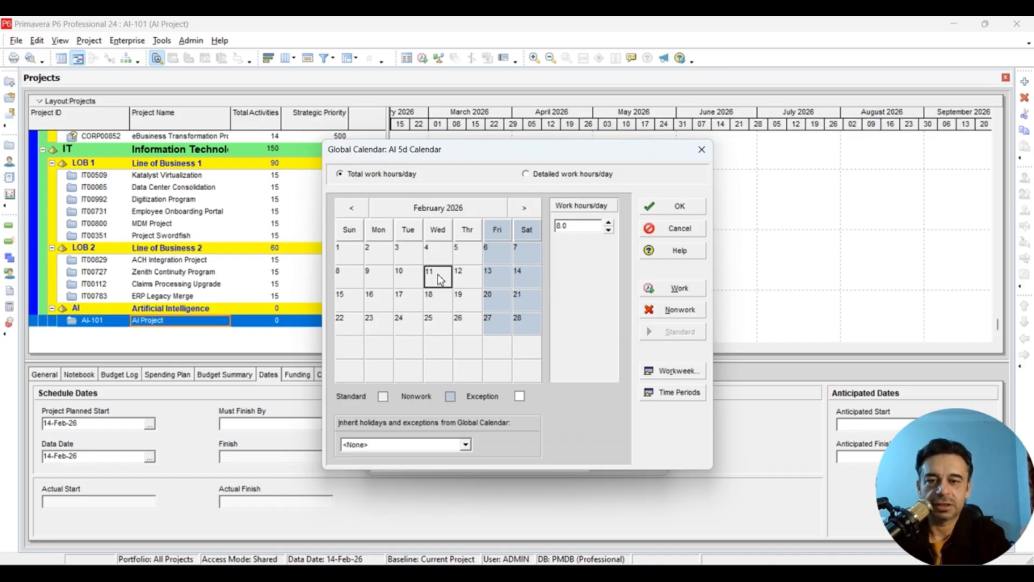
# - Save the AI 5d Calendar settings, tick it as Default, and close the Calendars list
pyautogui.click(665, 207)
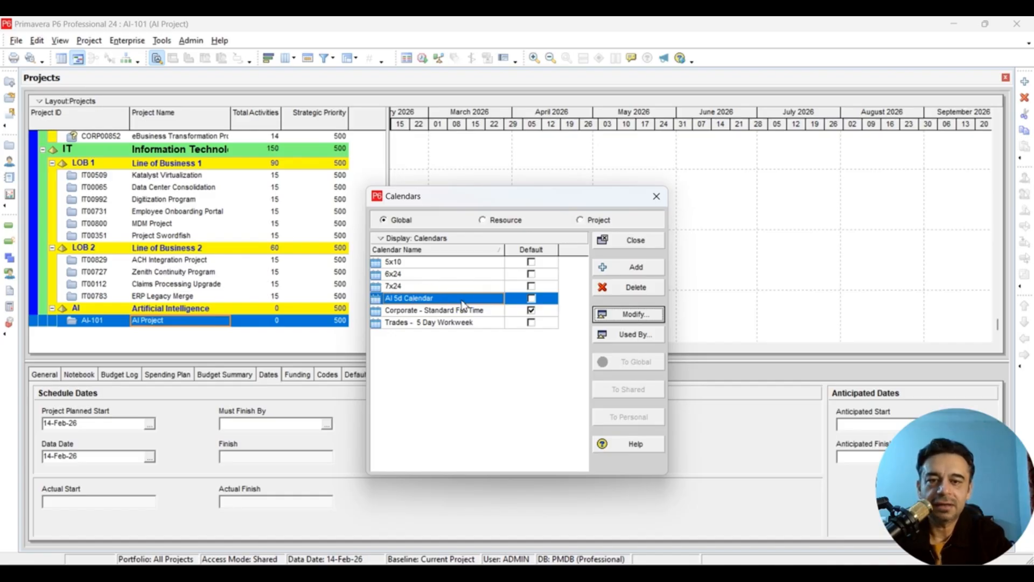
pyautogui.click(531, 298)
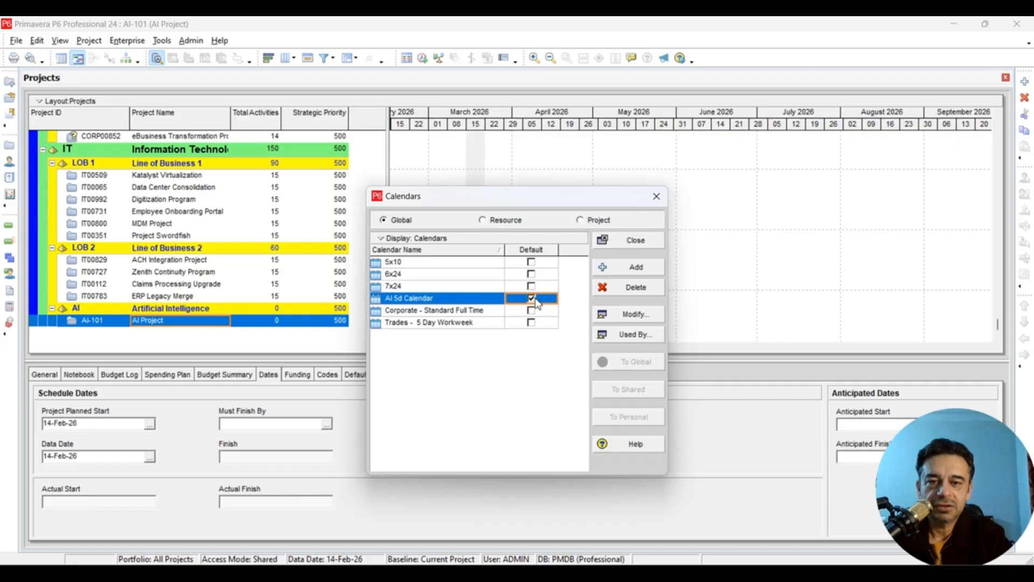
pyautogui.click(631, 241)
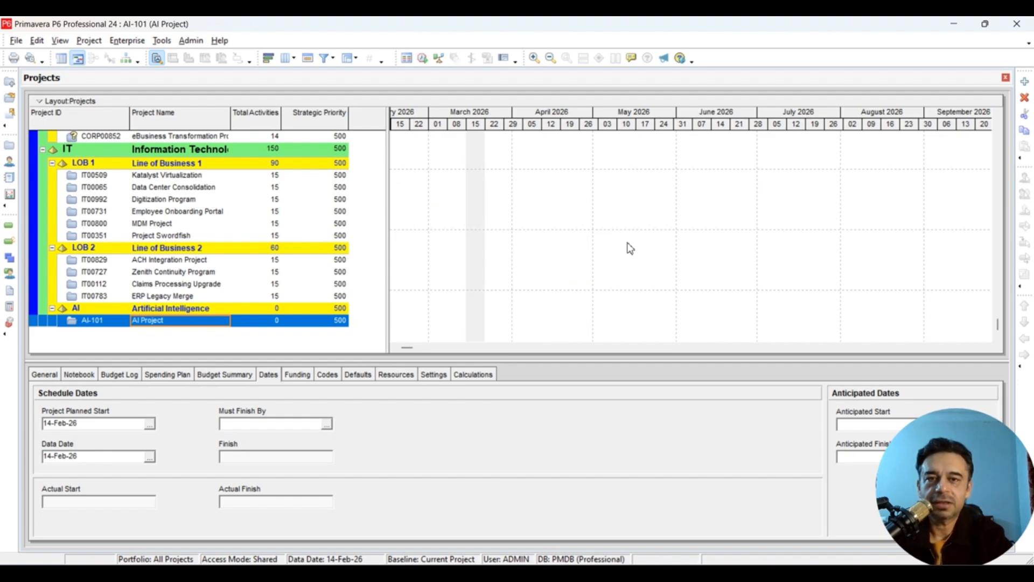
# - Reopen Enterprise > Calendars to verify AI 5d Calendar is ticked as the default among six calendars
pyautogui.click(132, 42)
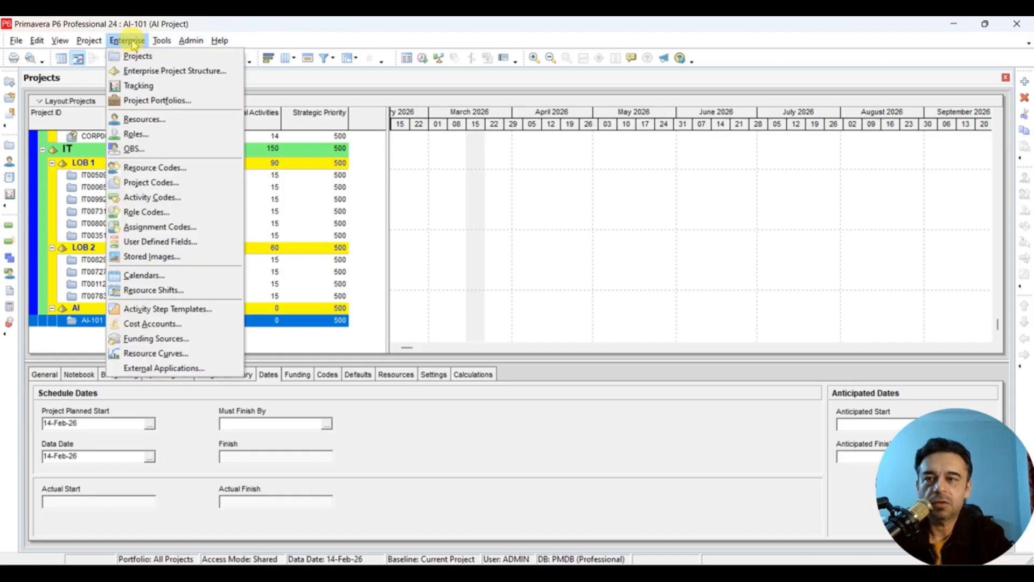
pyautogui.click(161, 275)
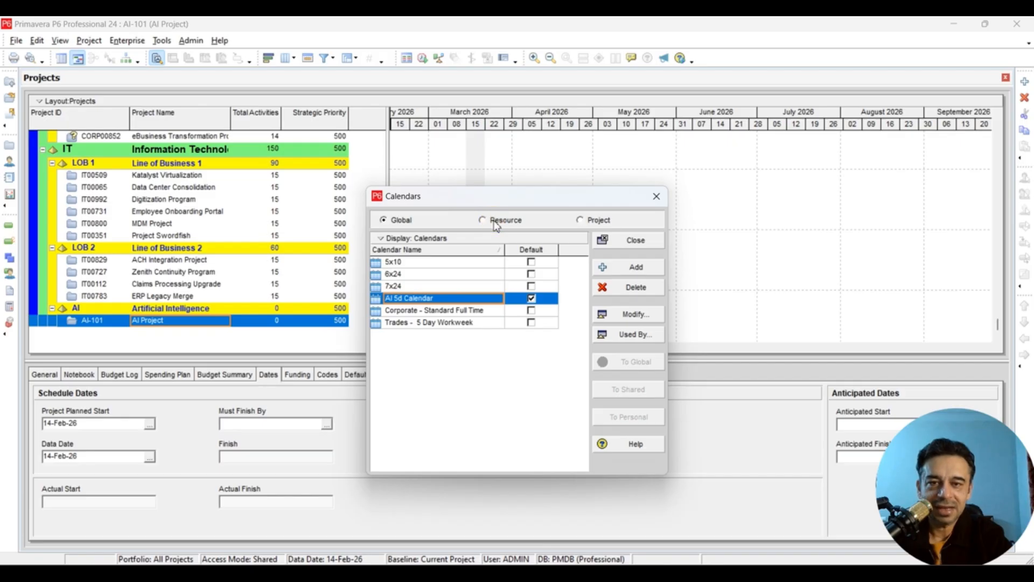
pyautogui.click(560, 196)
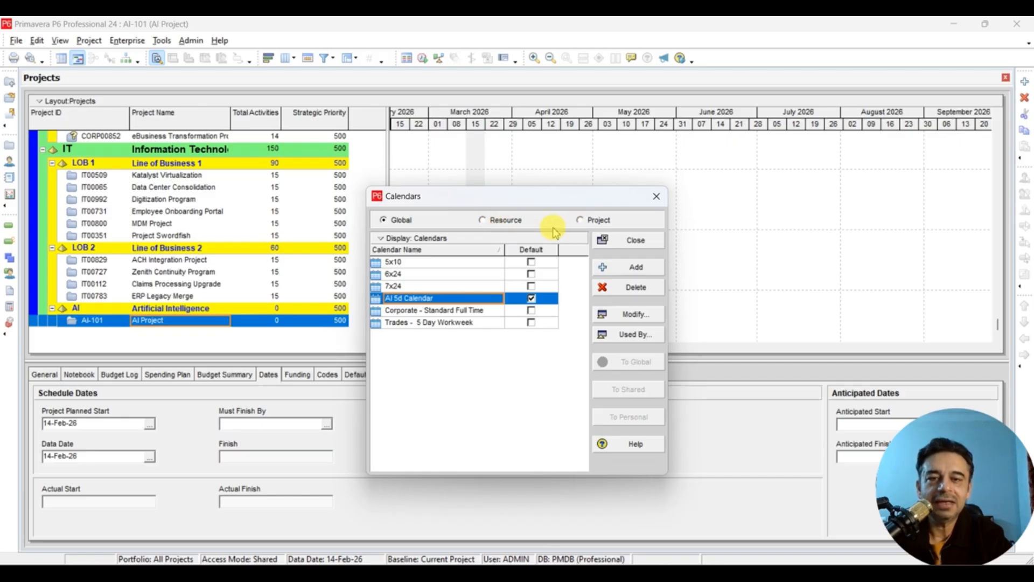